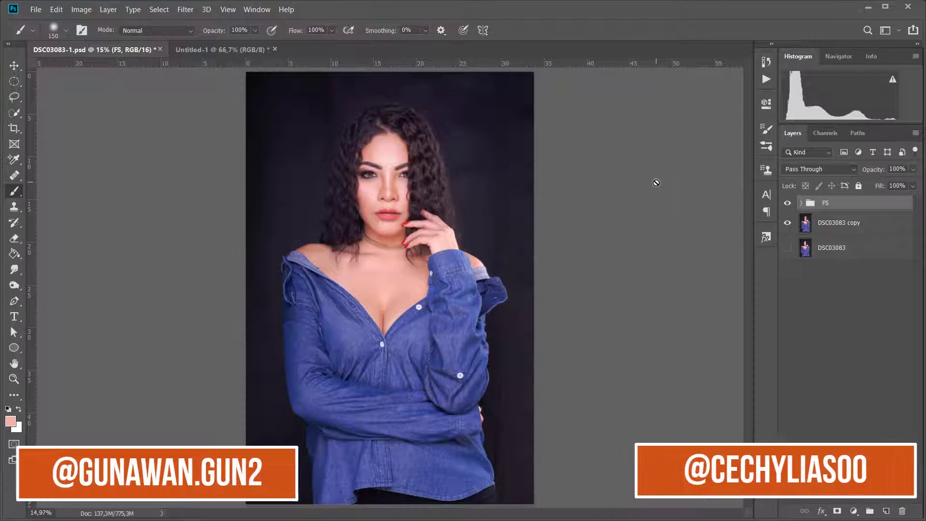
Show the original DSC03083 layer and compare the portrait with the FS group and DSC03083 copy hidden and shown
left_click(787, 247)
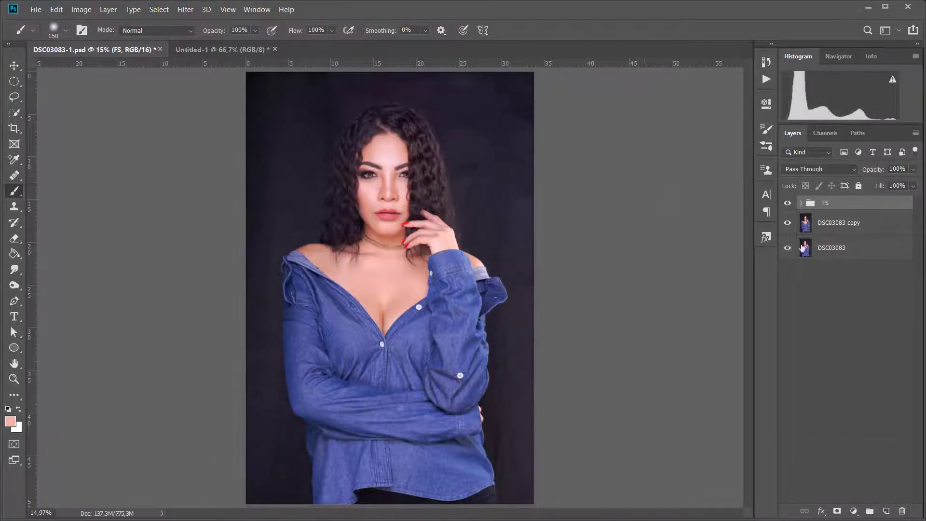
left_click(787, 203)
left_click(787, 223)
left_click(787, 223)
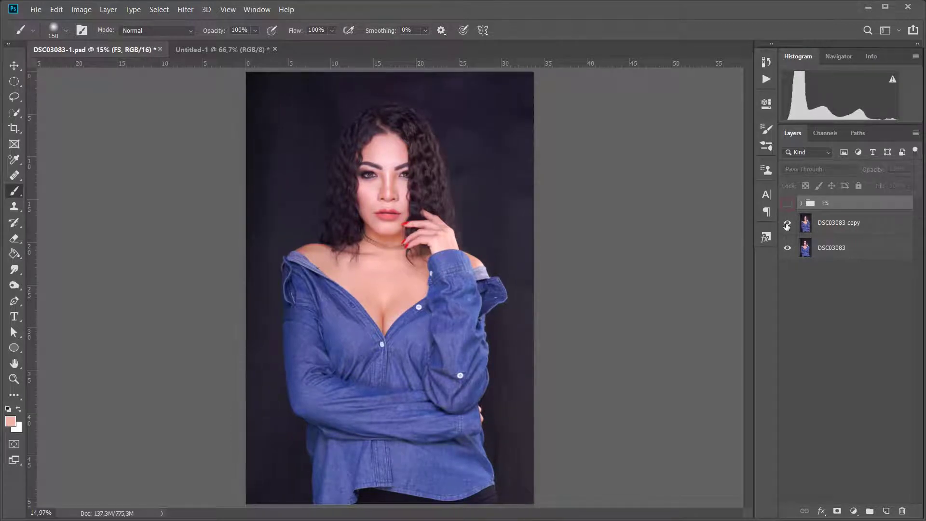
left_click(787, 203)
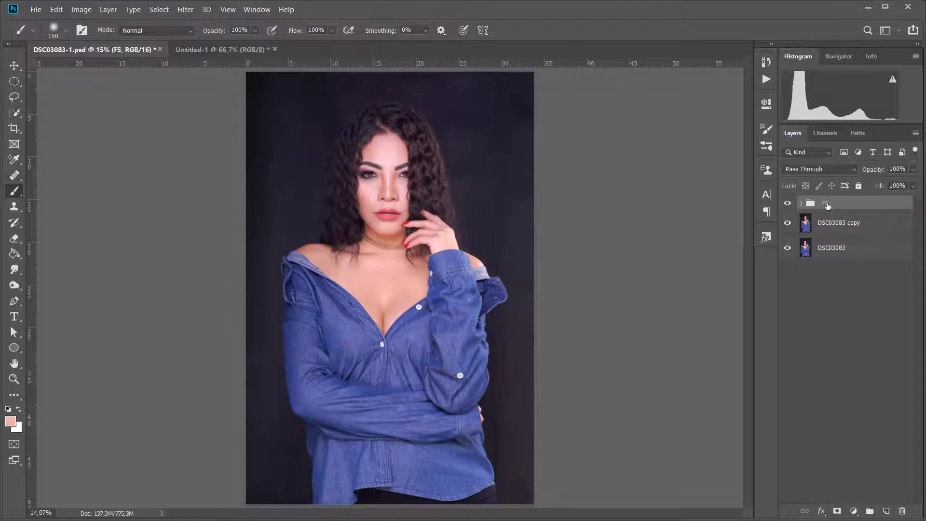
Compare the original DSC03083 photo with the DSC03083 copy layer, ending with the copy and the FS group visible
left_click(787, 203)
left_click(787, 223)
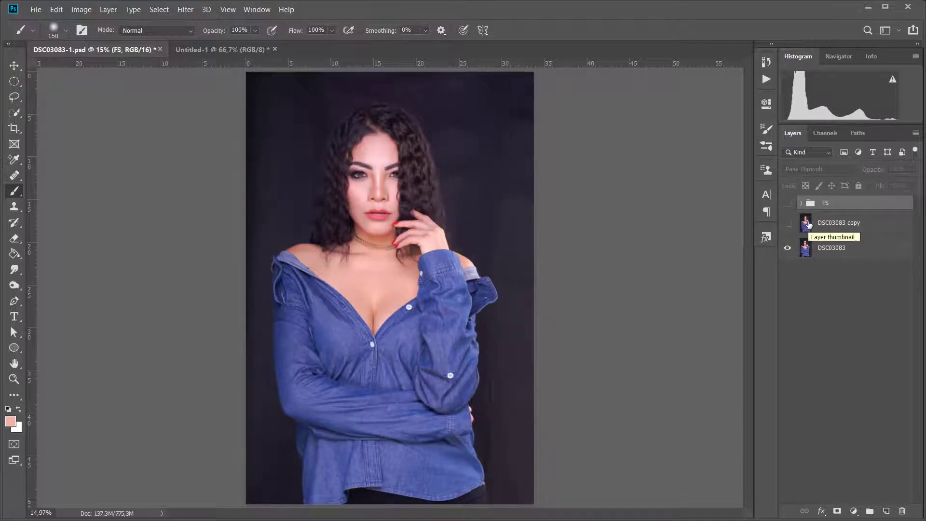
left_click(787, 224)
left_click(788, 224)
left_click(787, 224)
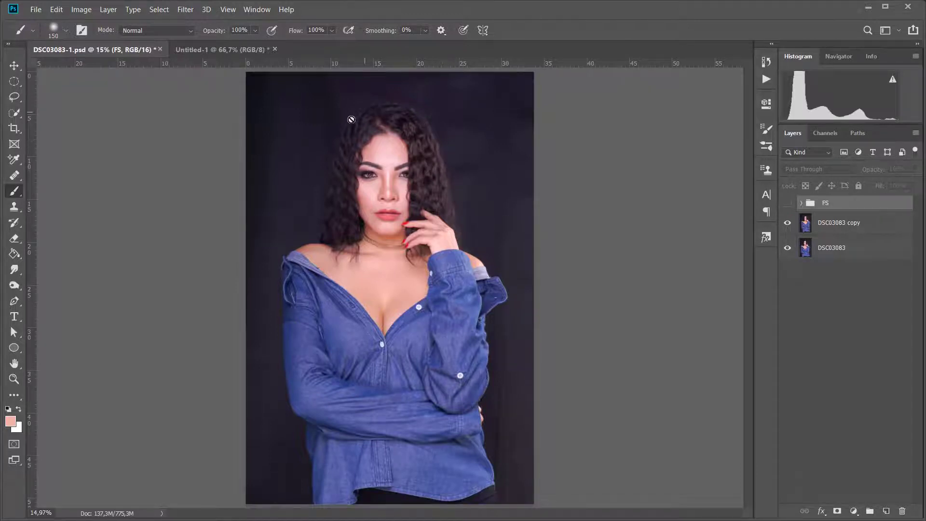
left_click(788, 206)
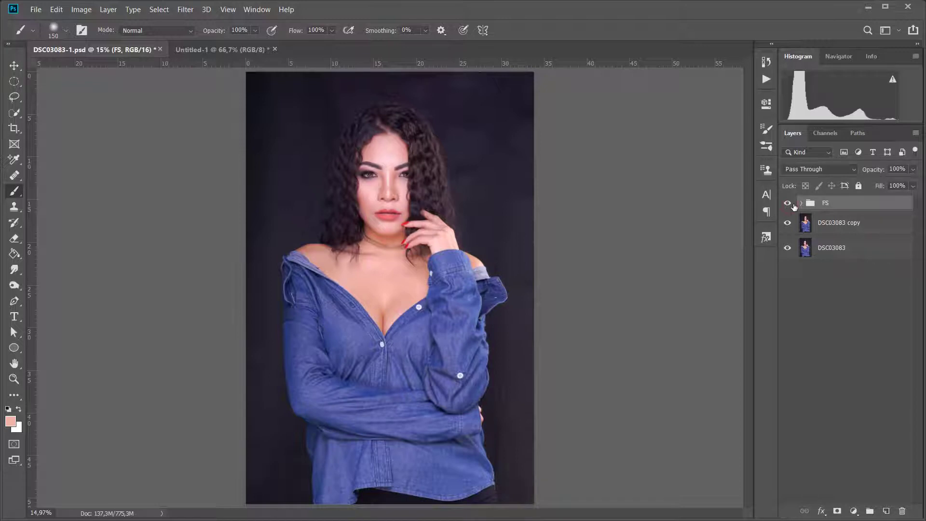
Expand the FS group and compare the face up close with Layer 2 hidden and shown
left_click(801, 202)
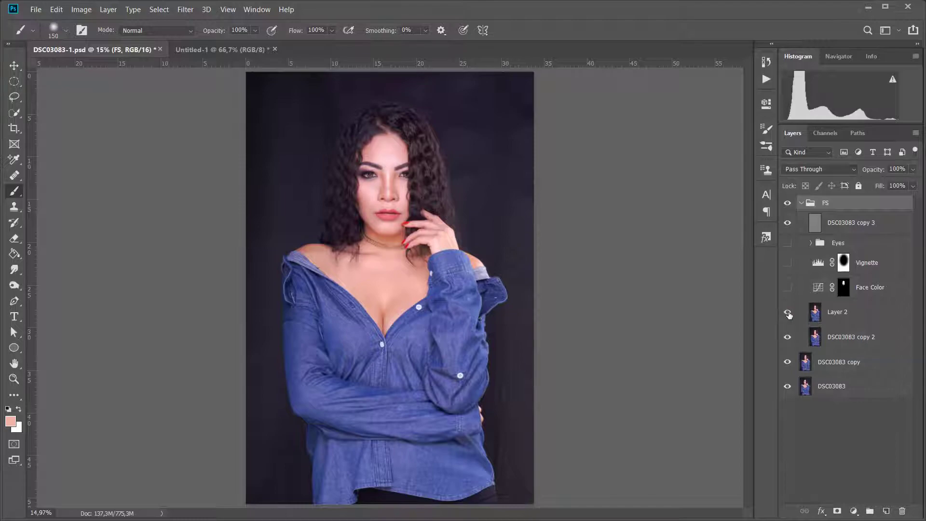
key("ctrl+plus")
key("ctrl+plus")
key("ctrl+plus")
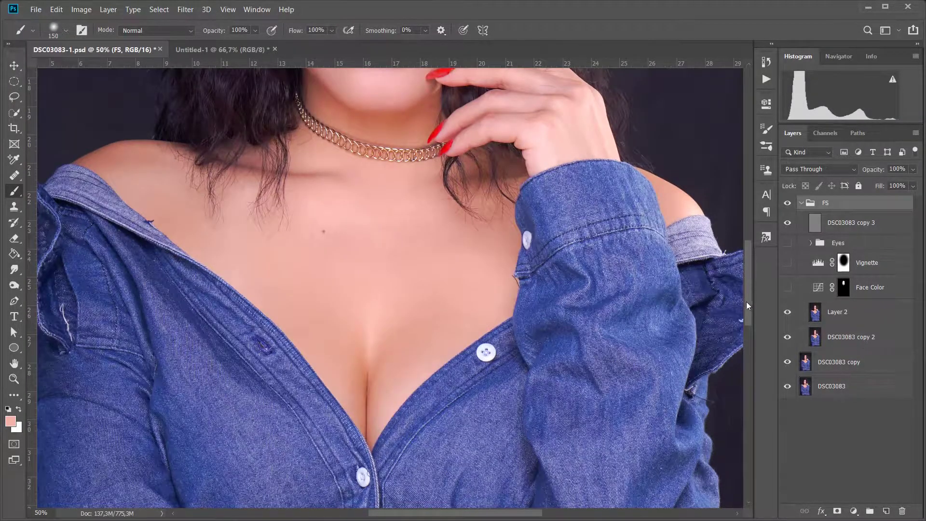
key("ctrl+plus")
left_click_drag(753, 272, 753, 256)
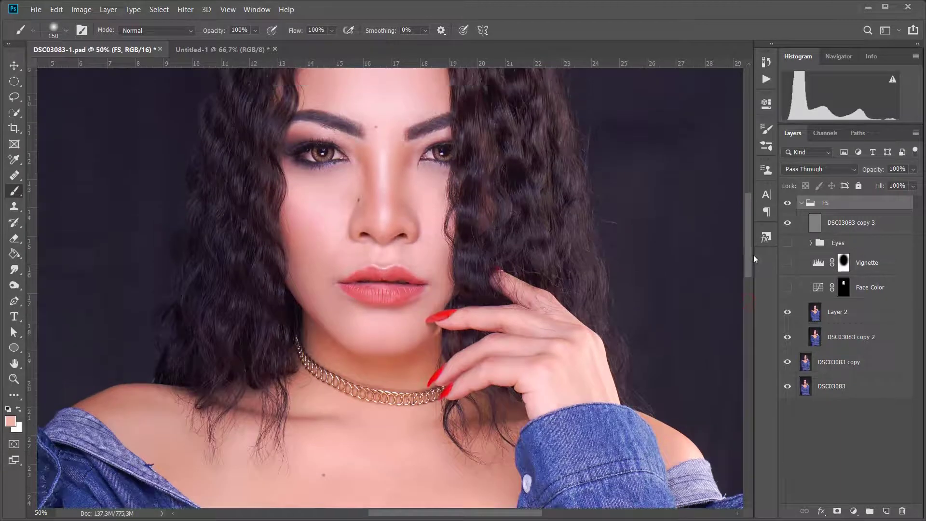
left_click(788, 312)
left_click(788, 312)
left_click(788, 312)
left_click(787, 313)
left_click(788, 313)
left_click(787, 312)
left_click(788, 312)
left_click(788, 312)
Make the Face Color adjustment layer visible, comparing the face with and without it
left_click(787, 288)
mouse_move(747, 259)
left_mouse_down()
mouse_move(747, 298)
mouse_move(747, 270)
left_mouse_up()
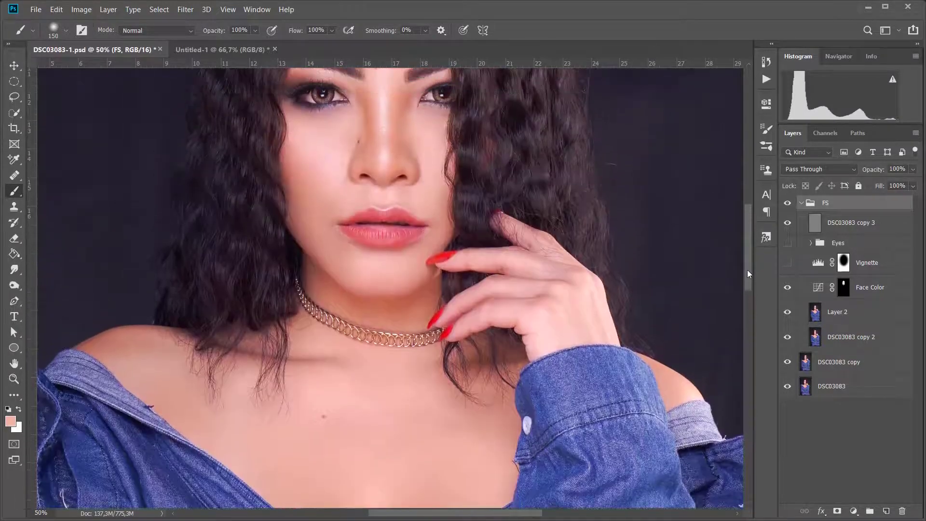
left_click(787, 288)
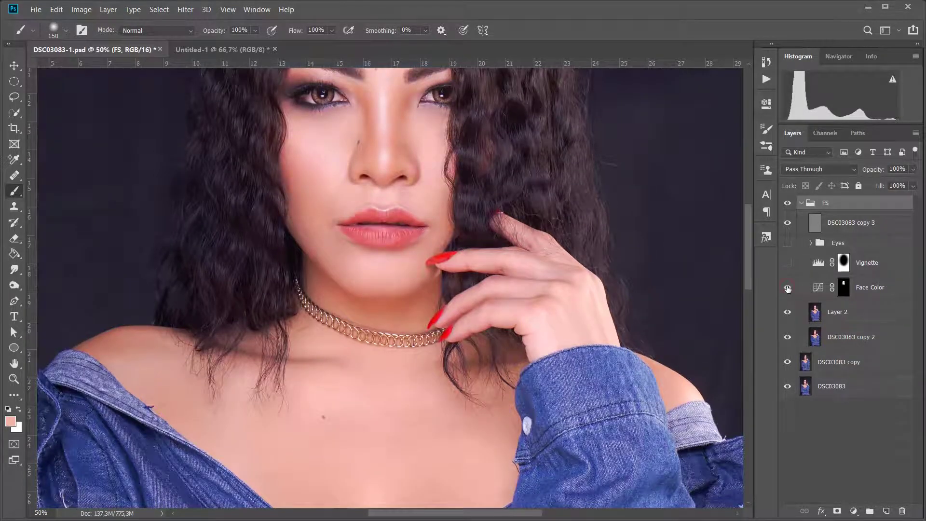
left_click(787, 288)
Make the Vignette adjustment layer visible, comparing the portrait with and without it
key("ctrl+minus")
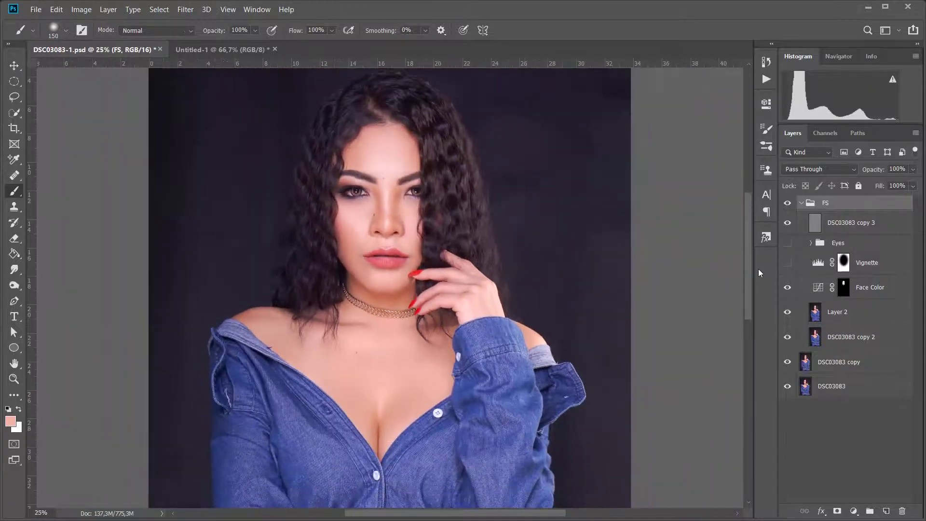
left_click(787, 263)
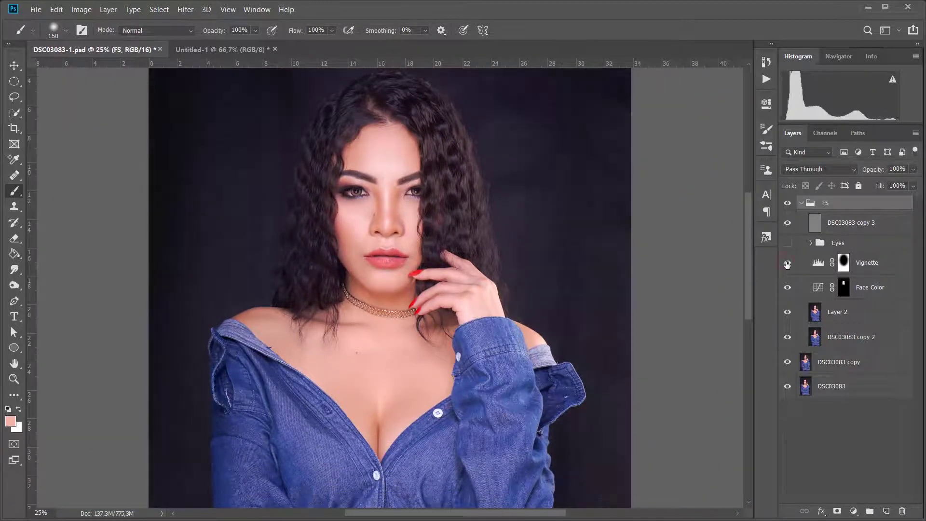
left_click(787, 264)
left_click(787, 264)
left_click(787, 263)
left_click(787, 263)
Make the Eyes group visible and compare the eyes with and without its effect
left_click(790, 245)
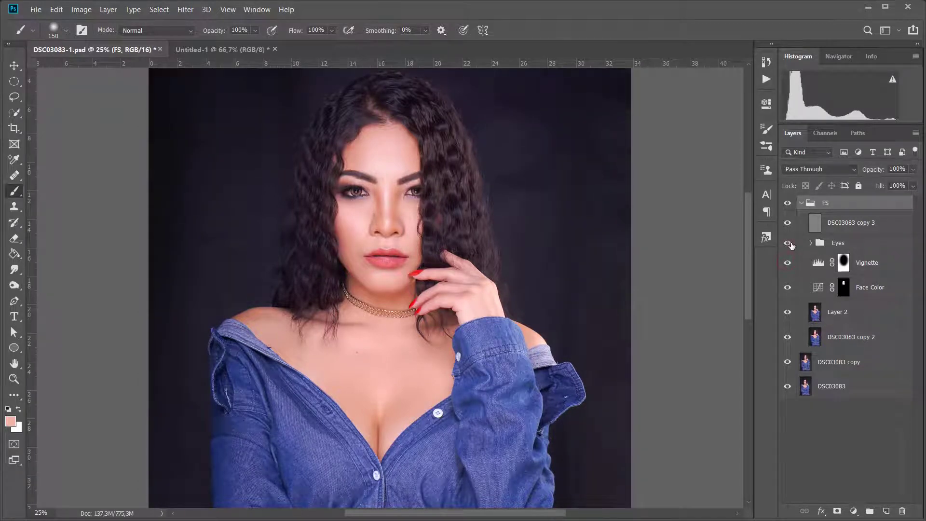
left_click(849, 248)
key("ctrl+plus")
key("ctrl+plus")
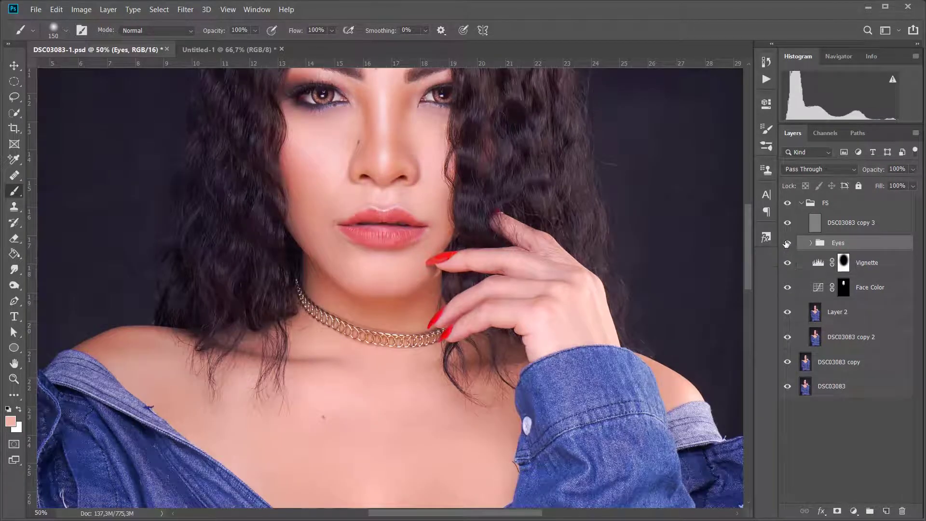
left_click(786, 243)
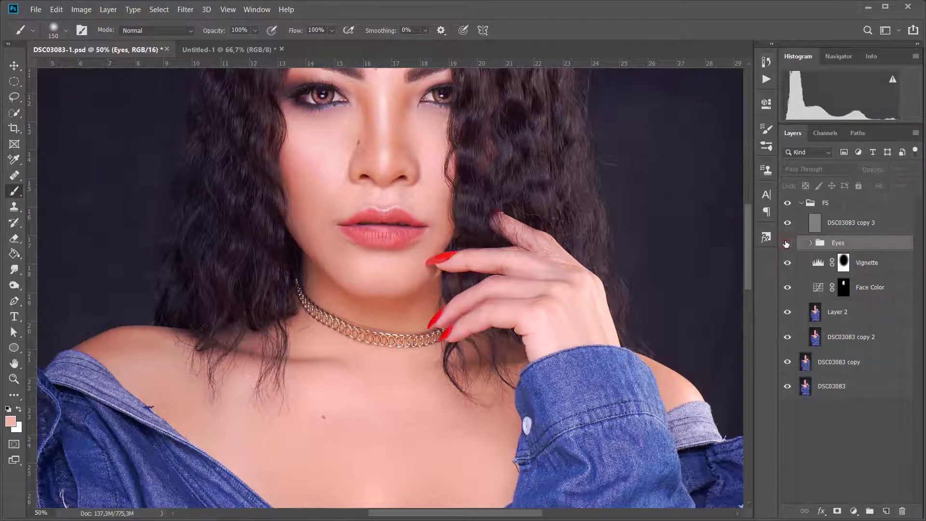
left_click(786, 243)
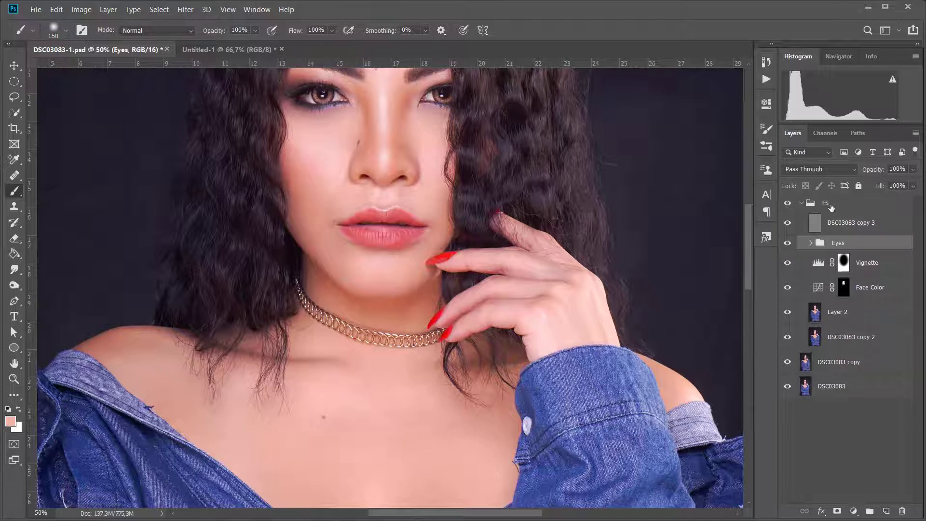
Select and collapse the FS group, and frame the portrait closely on the face
left_click(830, 205)
left_click(801, 203)
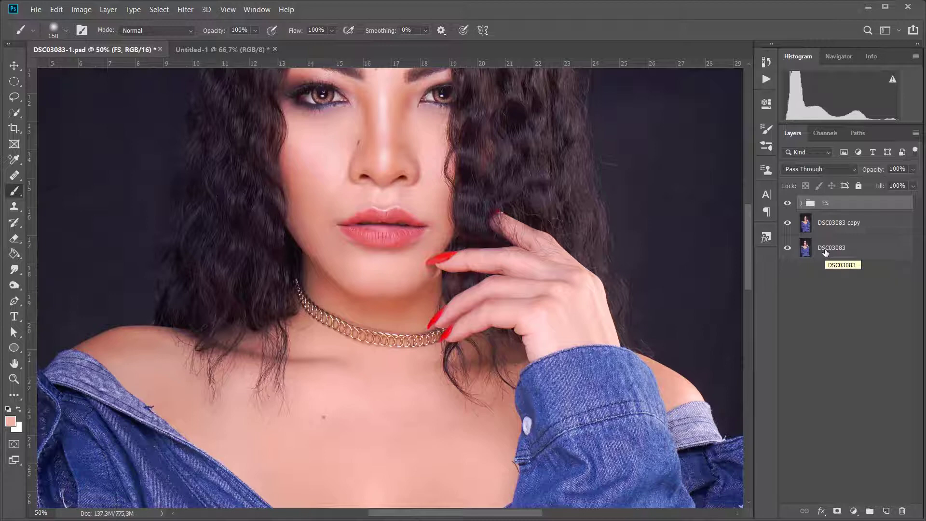
key("ctrl+0")
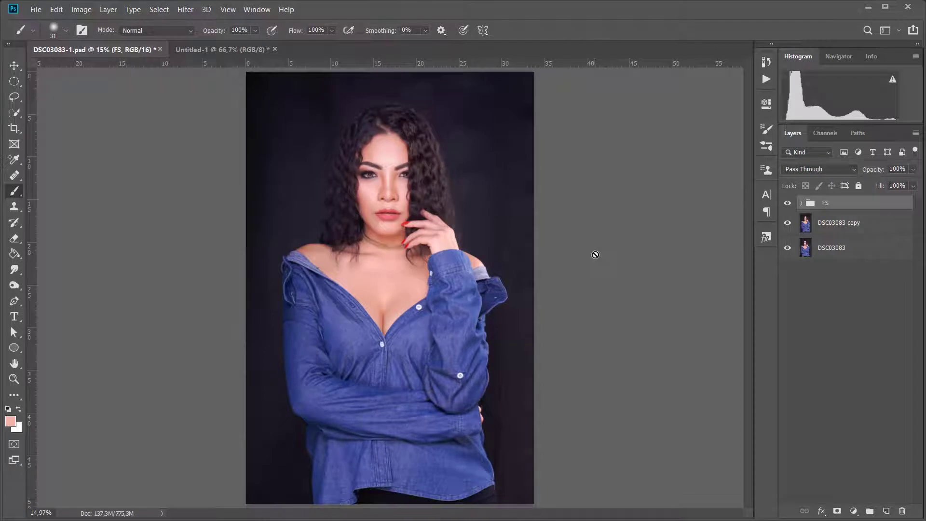
key("ctrl+plus")
key("ctrl+plus")
key("ctrl+plus")
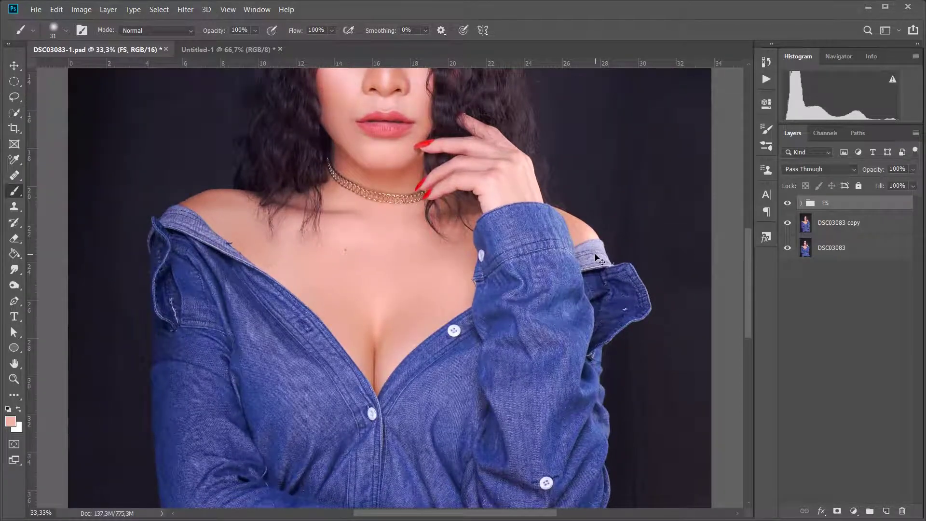
scroll(748, 288, "up", 1)
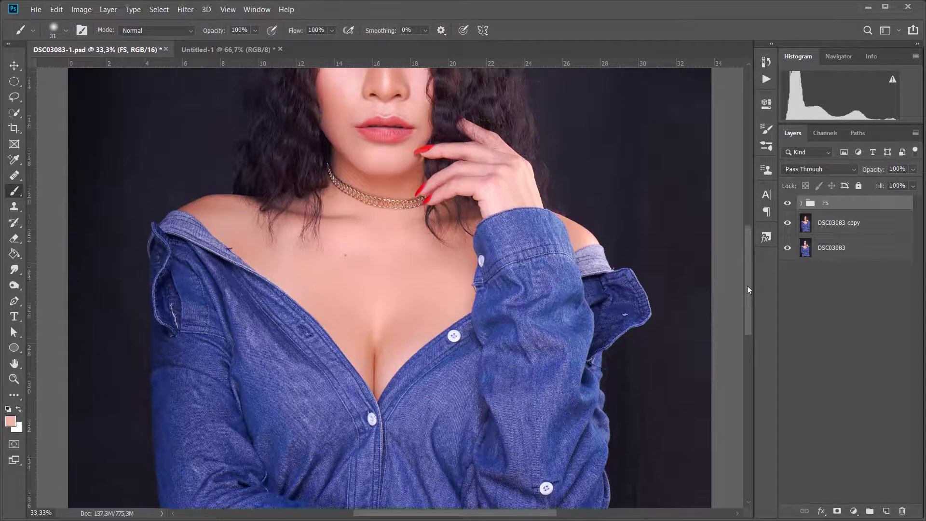
left_click_drag(747, 289, 745, 241)
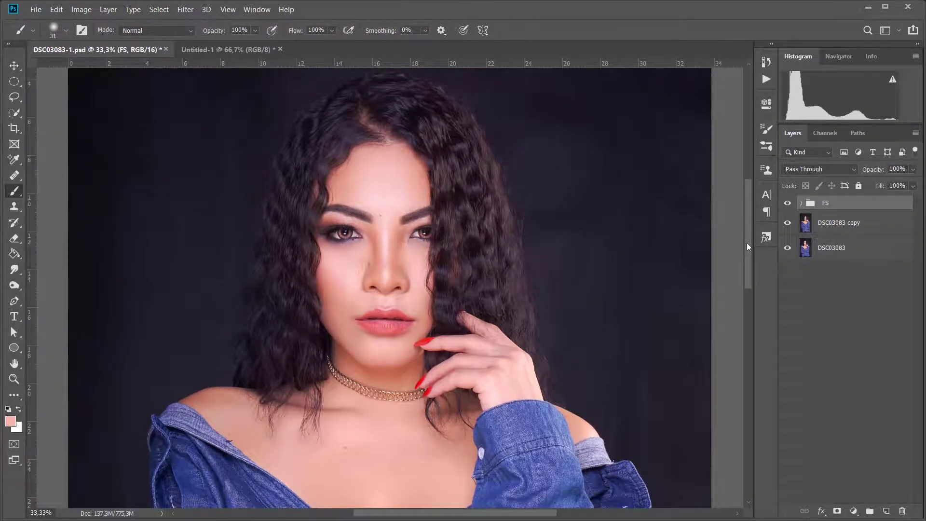
left_click_drag(747, 242, 748, 250)
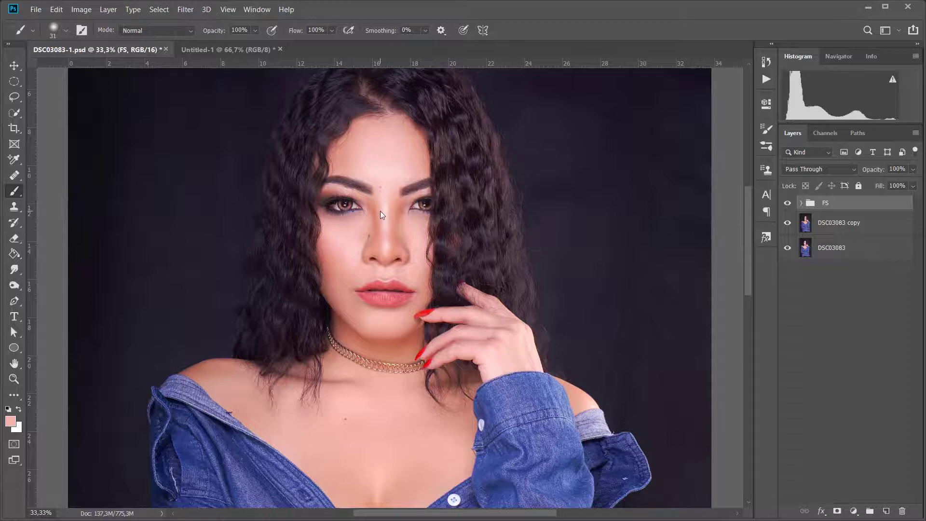
Duplicate the Background layer of the Untitled-1 contouring reference into the DSC03083-1.psd document
left_click(235, 50)
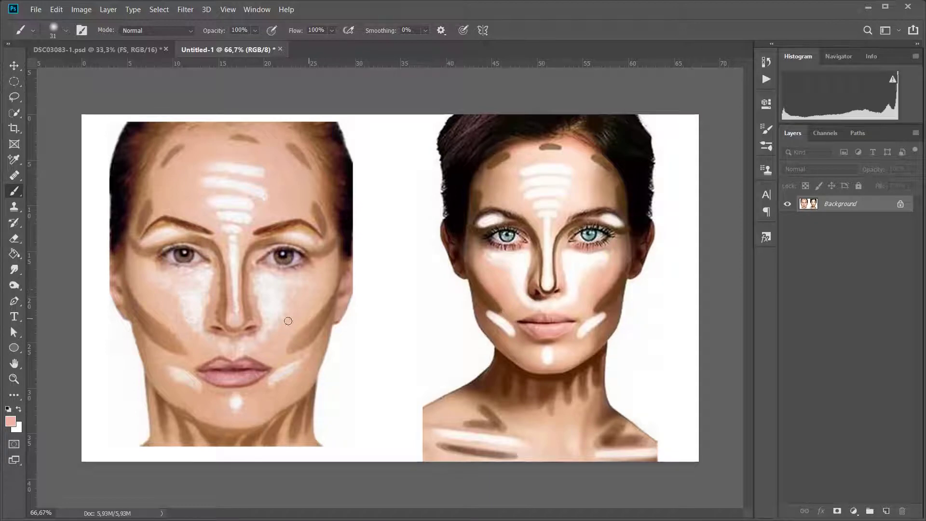
left_click_drag(278, 320, 284, 320)
right_click(840, 205)
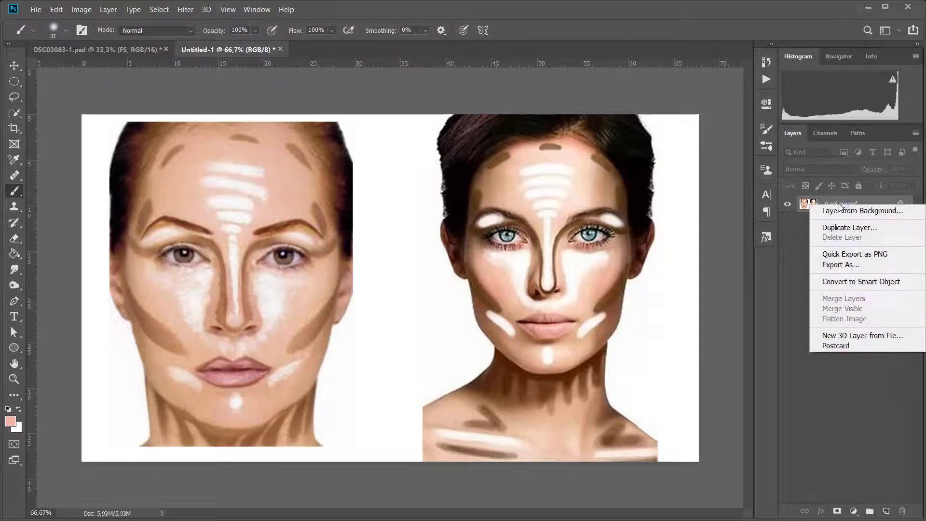
left_click(848, 227)
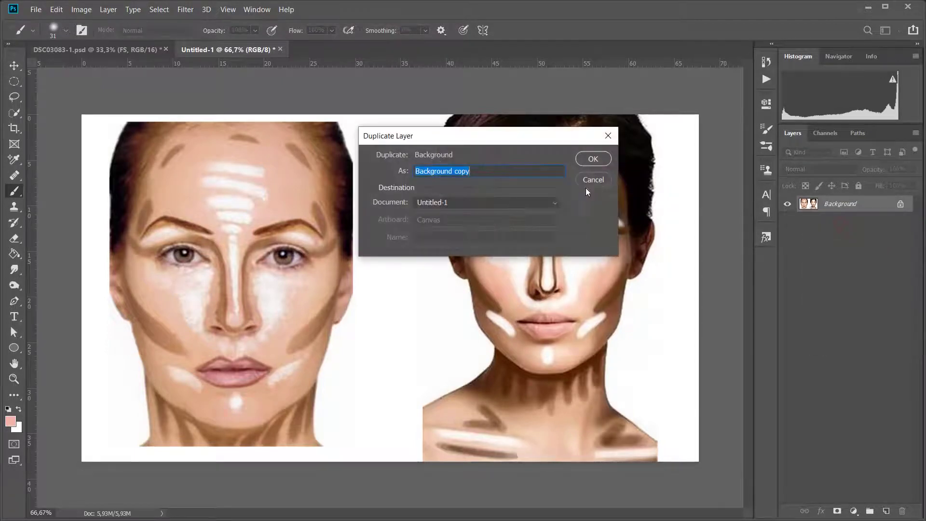
left_click(505, 200)
left_click(493, 214)
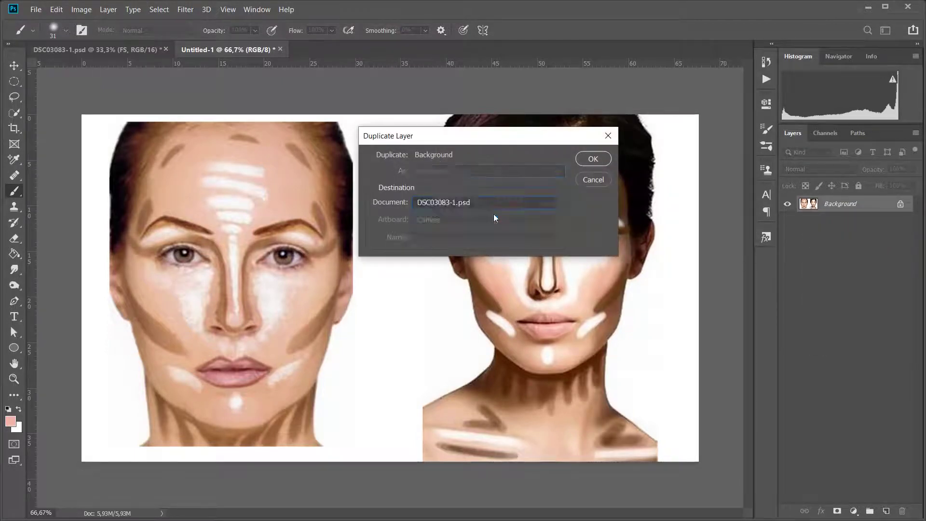
left_click(603, 159)
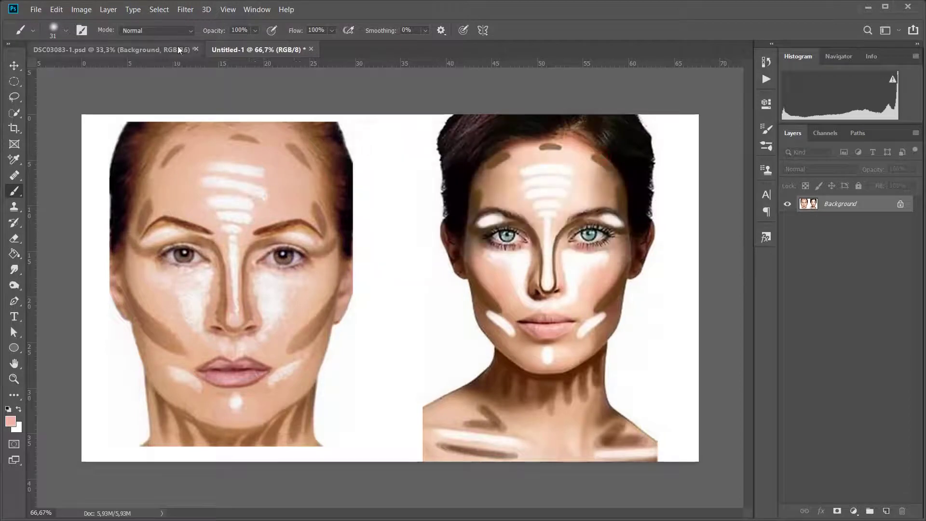
Return to the DSC03083-1.psd document and move the contouring reference beside the woman's face
left_click(177, 49)
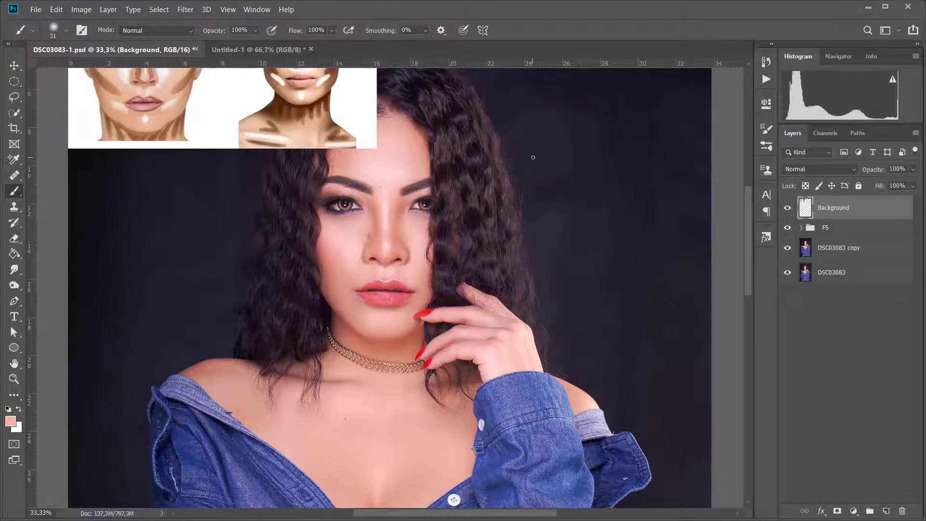
key("v")
mouse_move(267, 131)
left_mouse_down()
mouse_move(260, 224)
mouse_move(189, 238)
mouse_move(167, 265)
left_mouse_up()
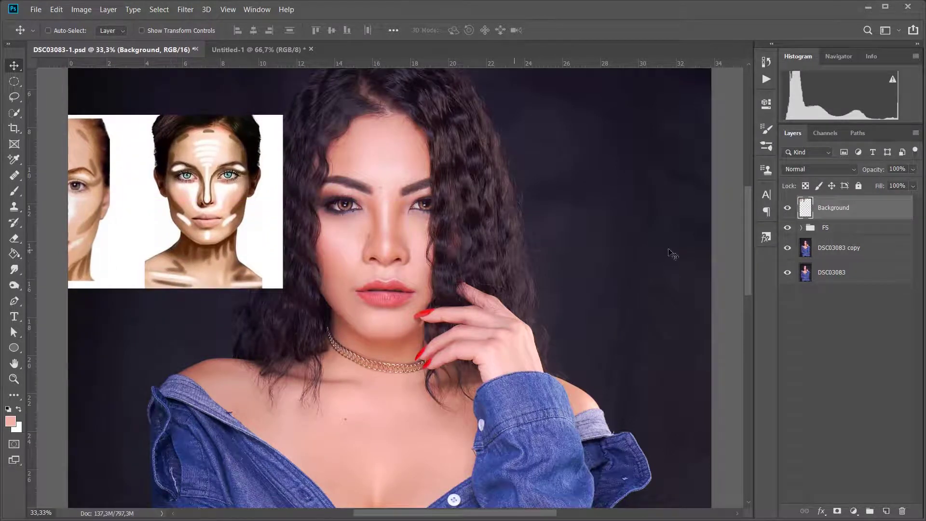
left_click(789, 208)
Add two Curves adjustment layers directly above the FS group
left_click(864, 228)
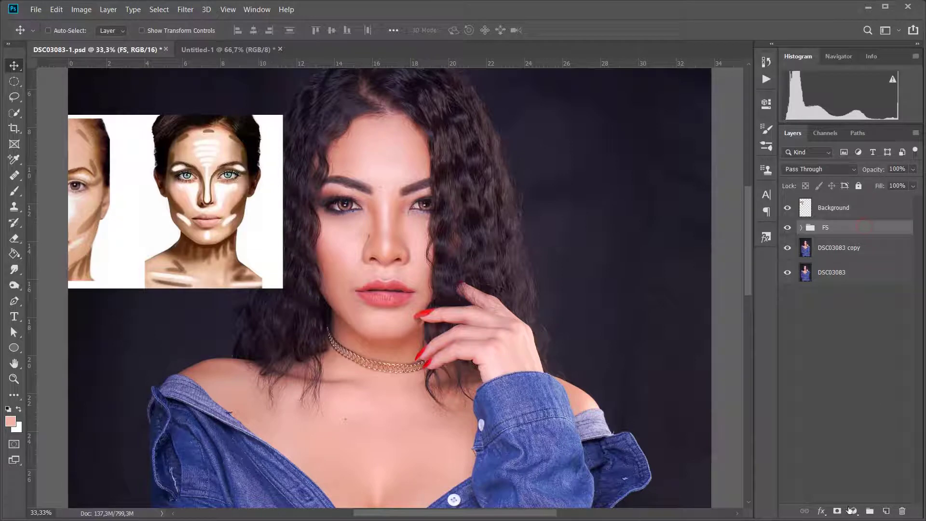
left_click(852, 511)
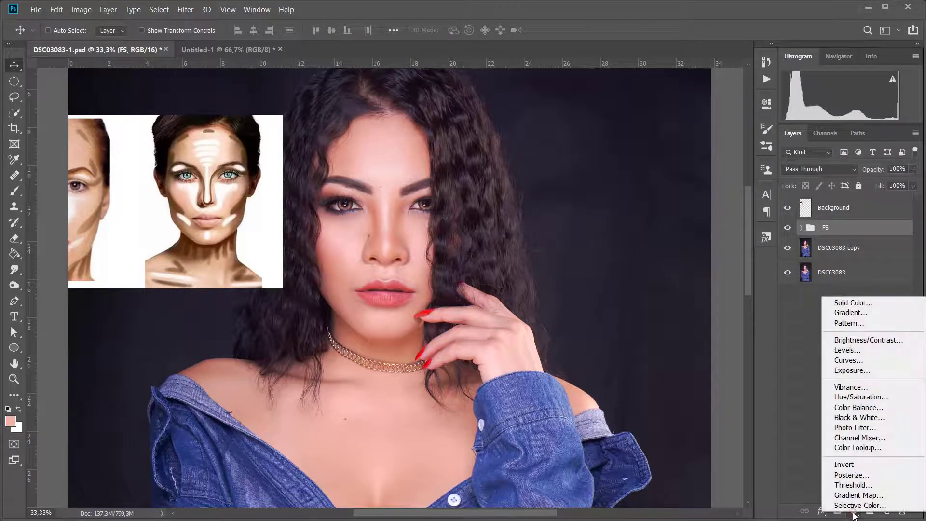
left_click(878, 360)
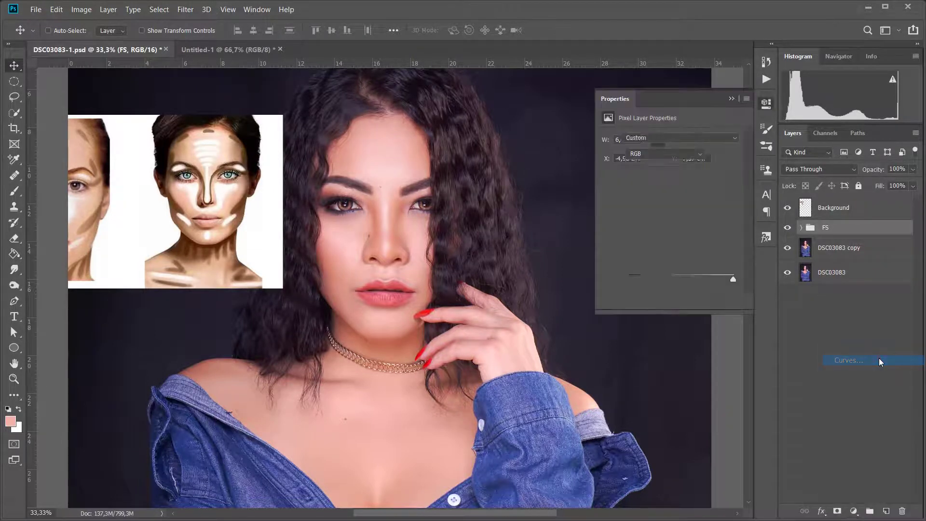
left_click(848, 511)
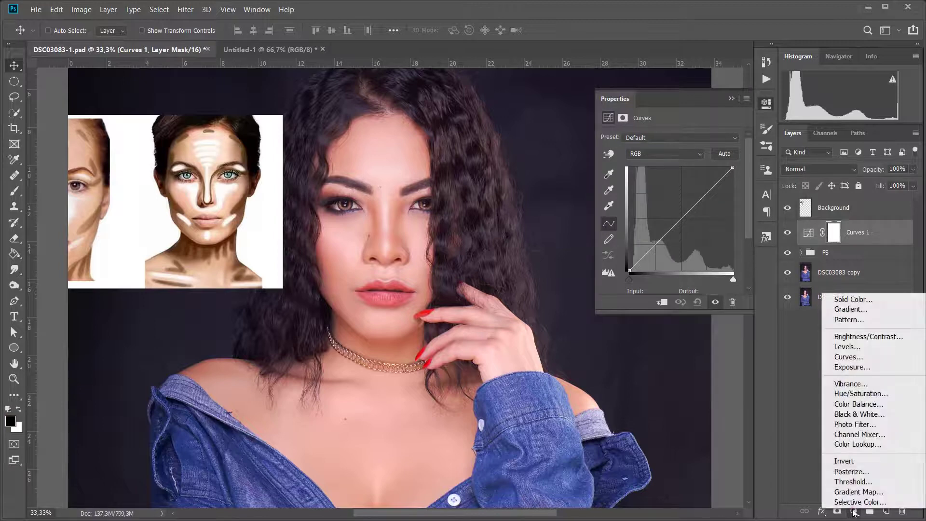
left_click(859, 360)
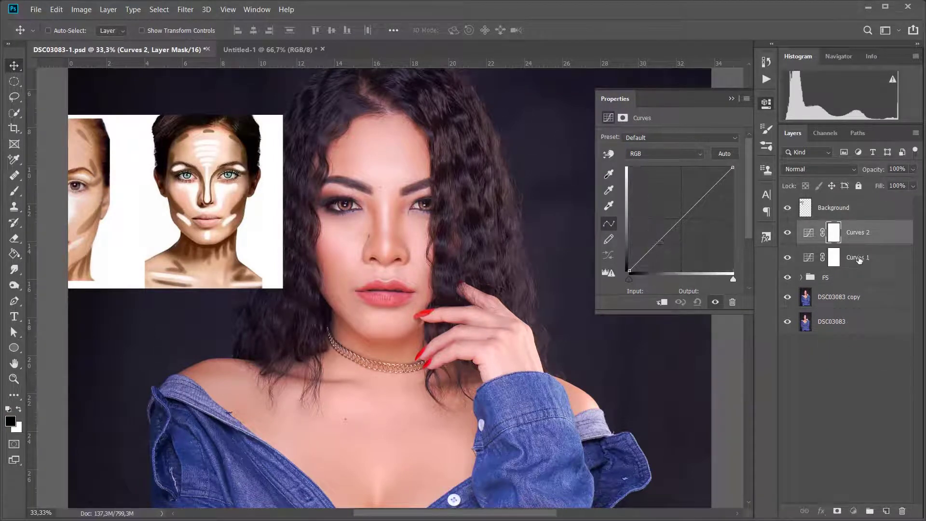
Rename the lower Curves layer as Burning and the upper one as Dodging
double_click(863, 257)
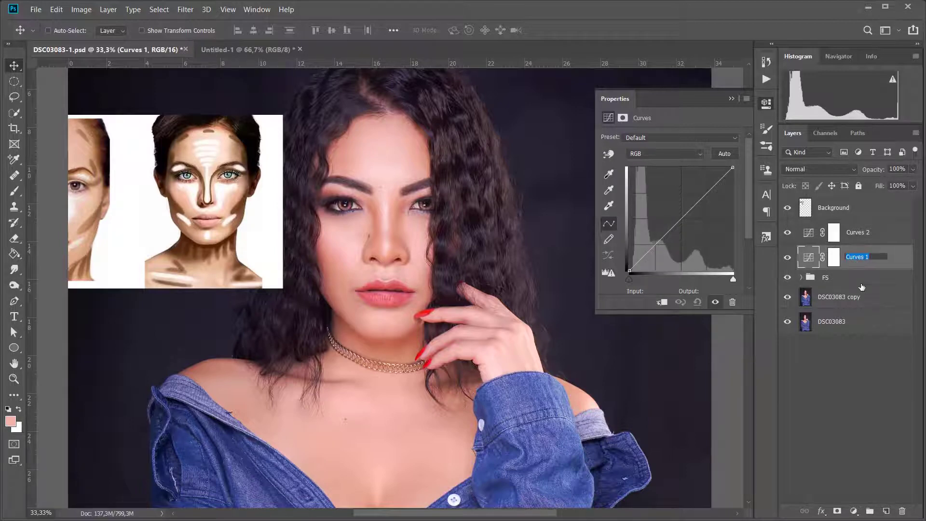
type("Burning")
left_click(859, 233)
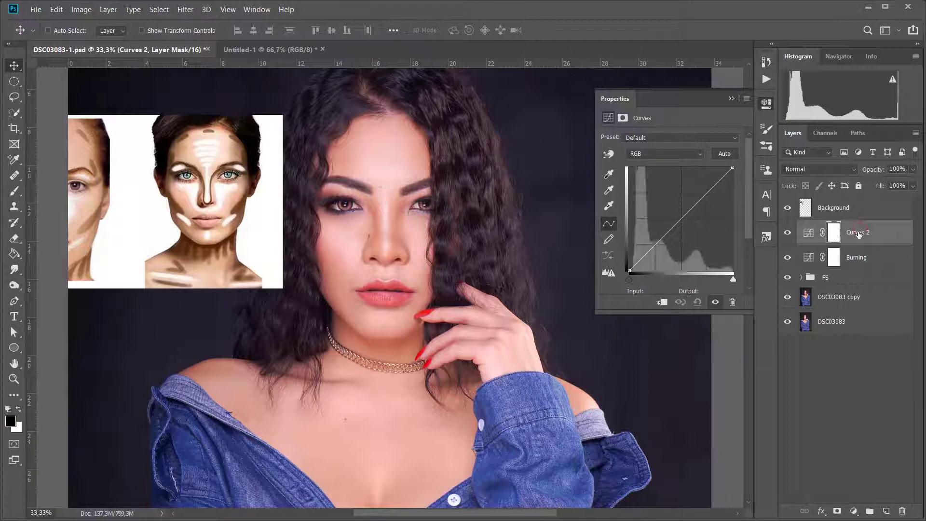
double_click(860, 233)
type("Dodging")
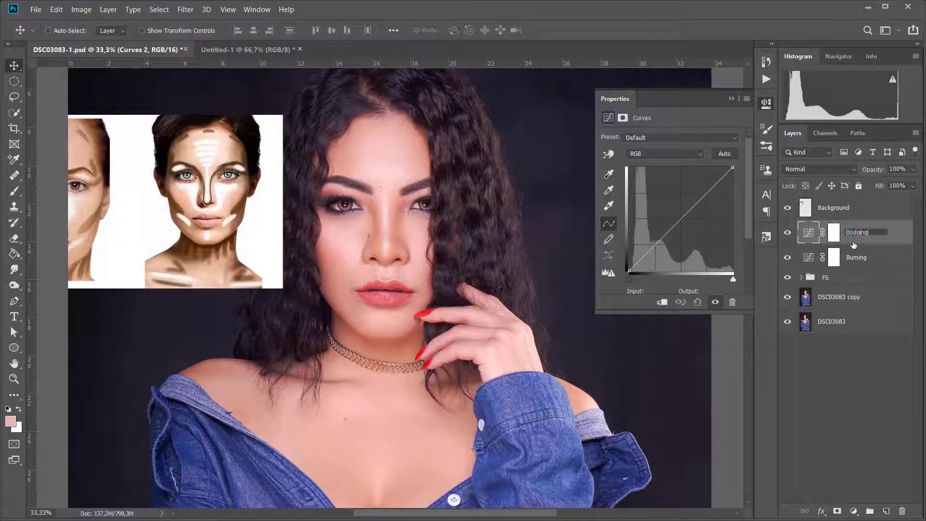
Hide the Dodging layer and pull the middle of the Burning layer's RGB curve down to darken the portrait strongly
left_click(867, 257)
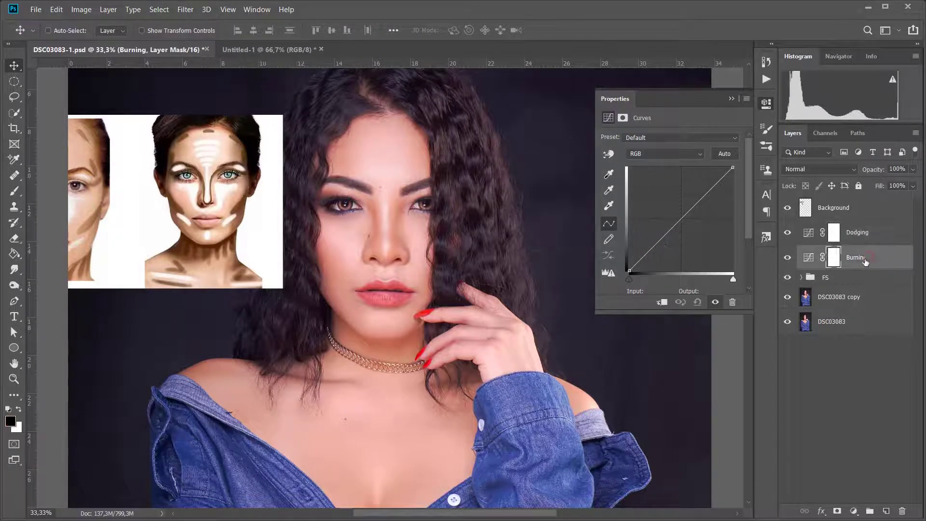
left_click(787, 232)
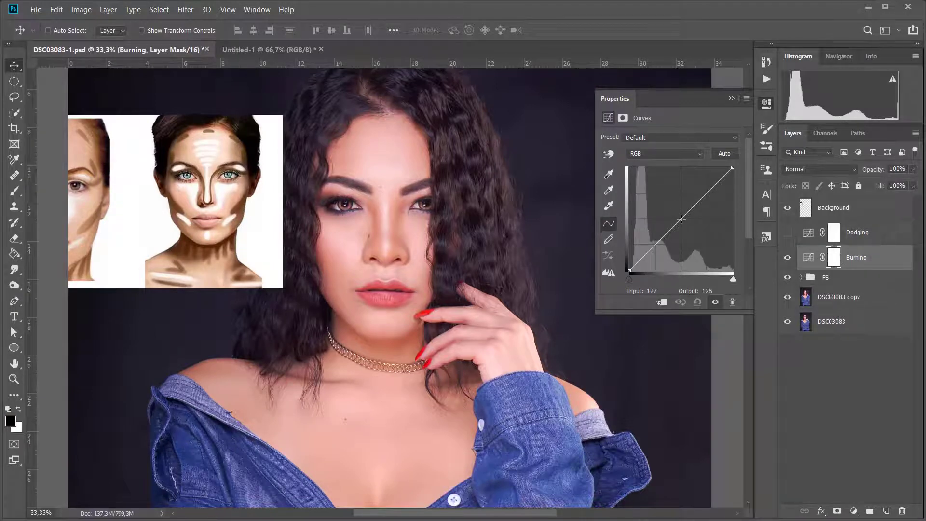
left_click_drag(682, 218, 693, 240)
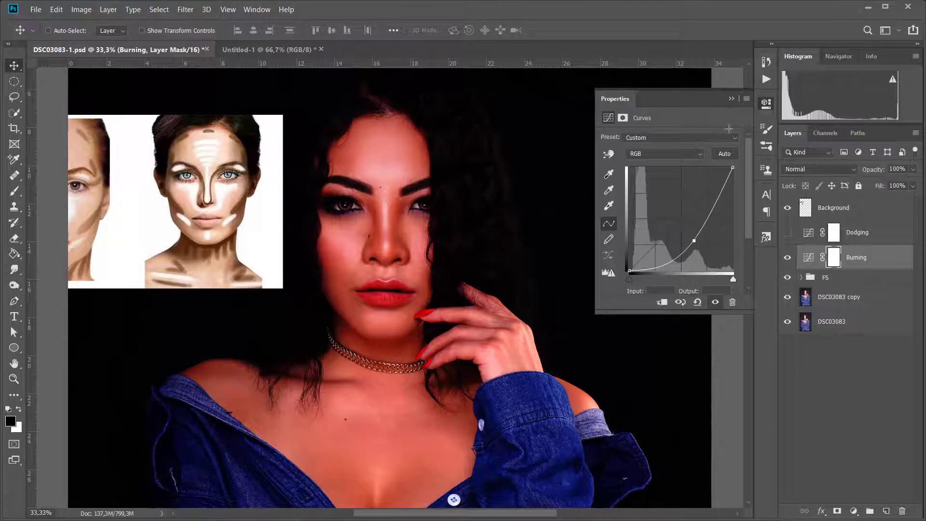
left_click(733, 98)
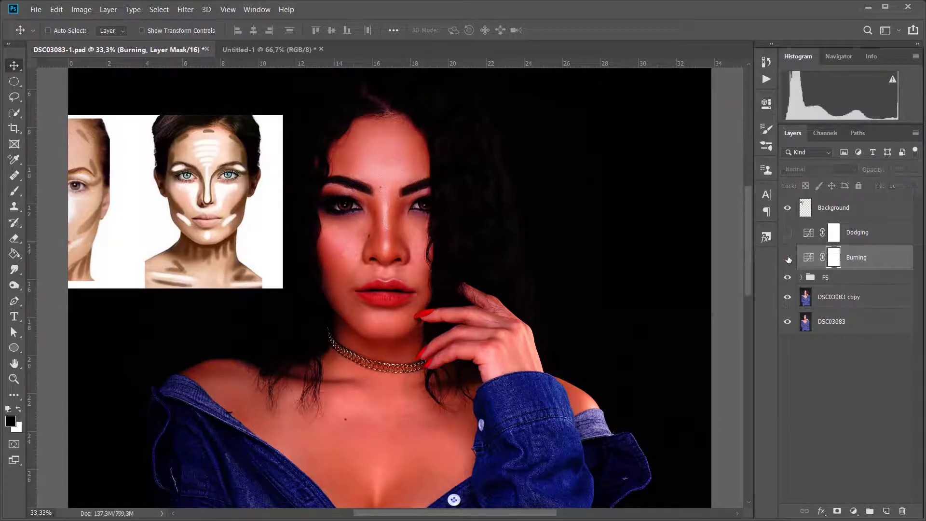
Compare the portrait with and without the Burning layer, checking how the skin colour changes
left_click(787, 257)
left_click(788, 257)
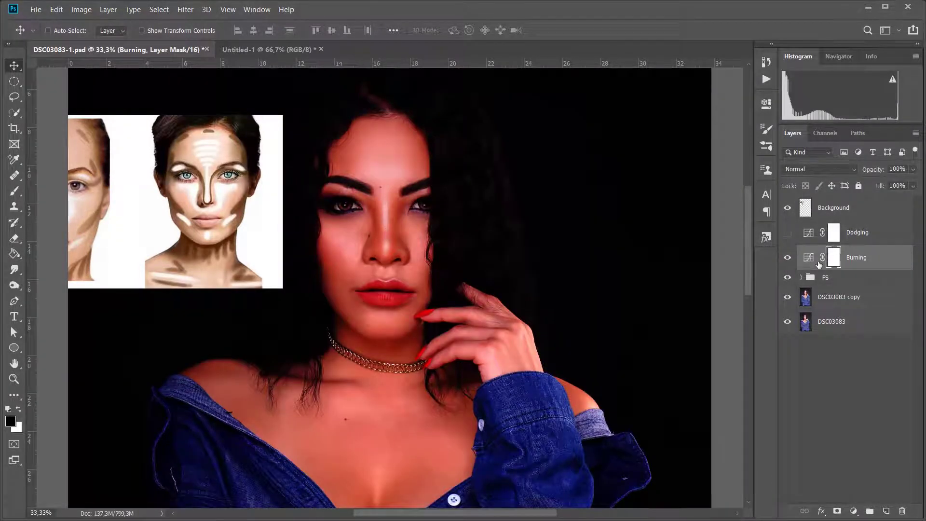
left_click(788, 258)
left_click(787, 259)
left_click(789, 259)
left_click(788, 260)
left_click(788, 259)
left_click(788, 259)
Set the Burning layer's blend mode to Luminosity and compare the portrait with and without the layer
left_click(825, 168)
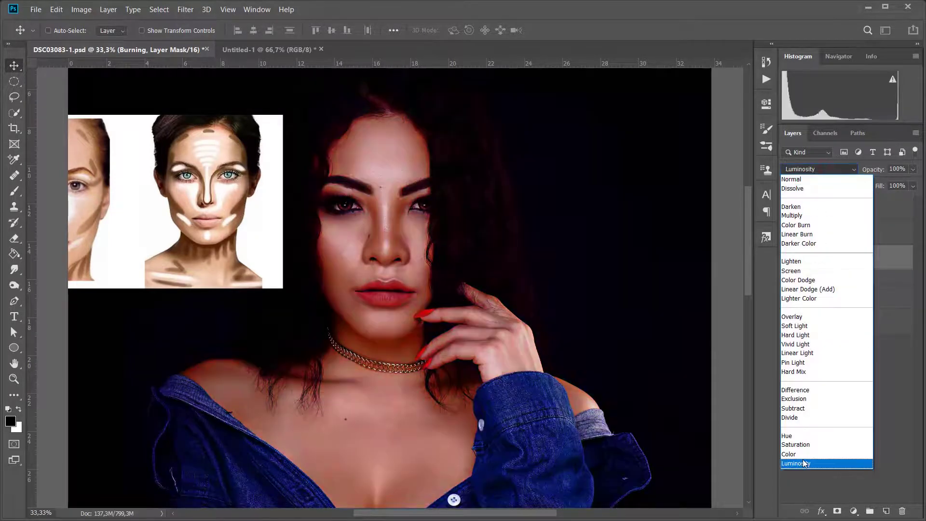
left_click(803, 462)
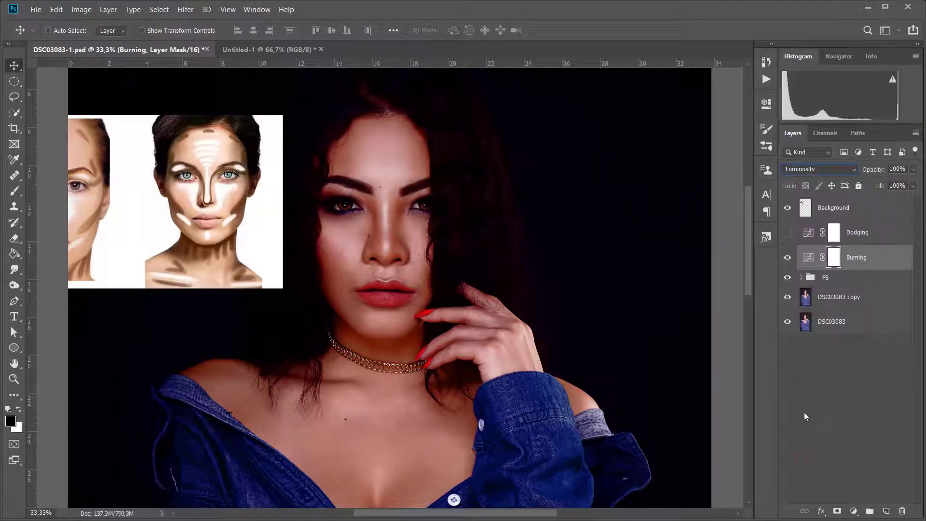
left_click(790, 259)
left_click(789, 258)
left_click(790, 258)
left_click(790, 258)
left_click(788, 259)
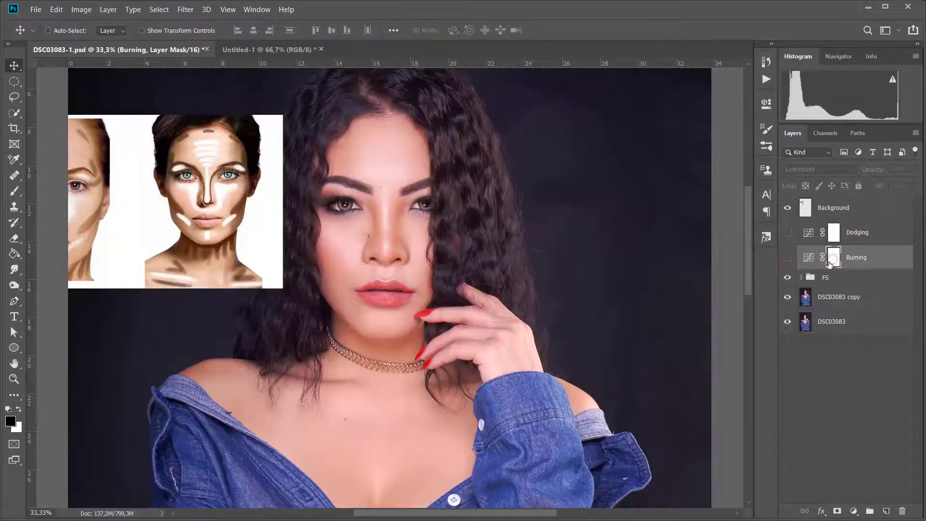
left_click(787, 258)
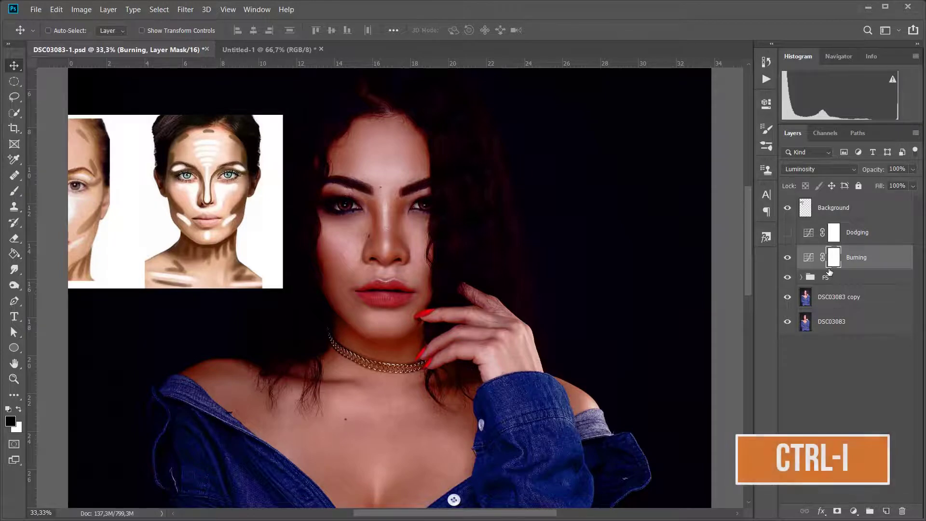
Invert the Burning layer's mask to black
key("ctrl+i")
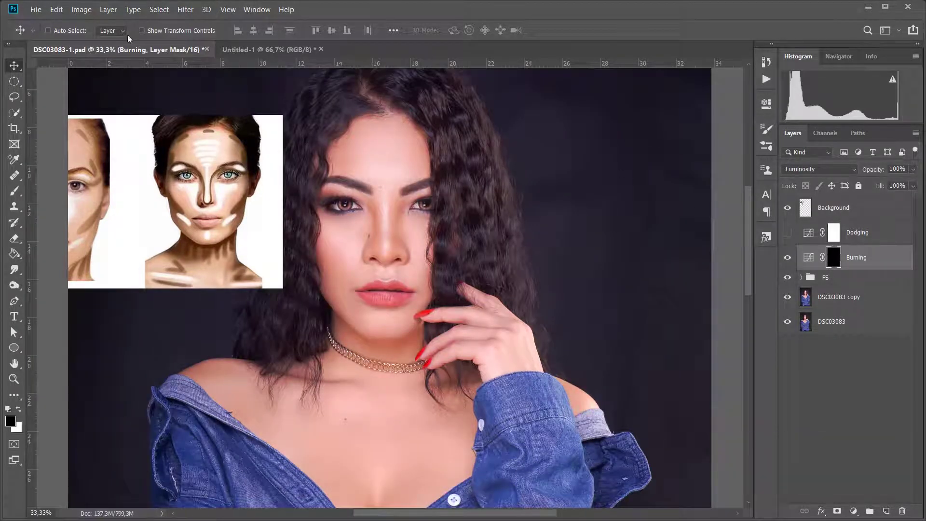
left_click(76, 9)
mouse_move(89, 37)
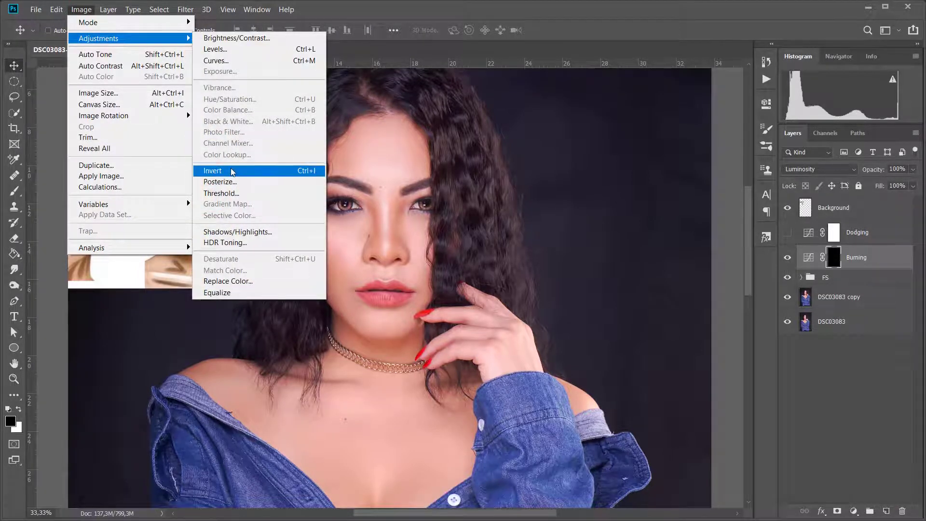
left_click(562, 47)
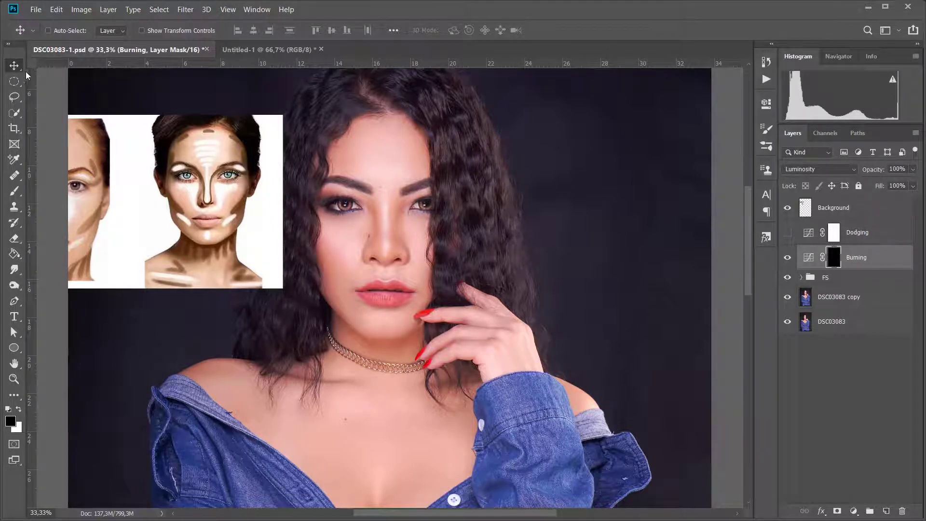
Set up a soft round brush with 0% hardness and a size of 21 px
left_click(15, 191)
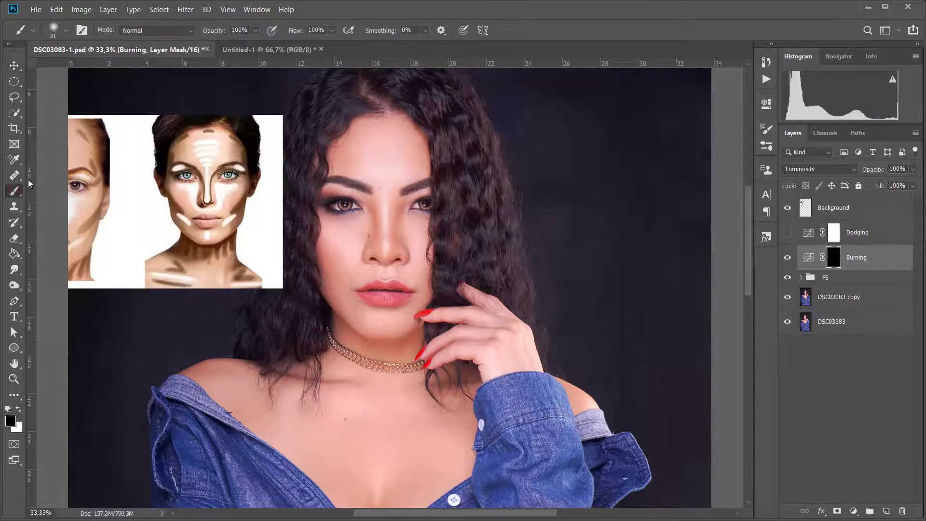
left_click(64, 31)
left_click_drag(71, 98, 69, 100)
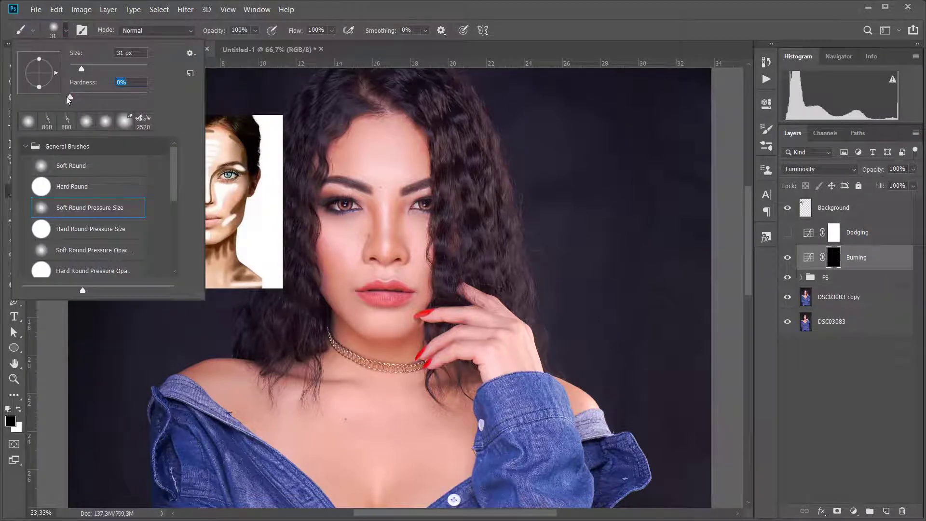
left_click_drag(79, 68, 79, 69)
left_click(559, 30)
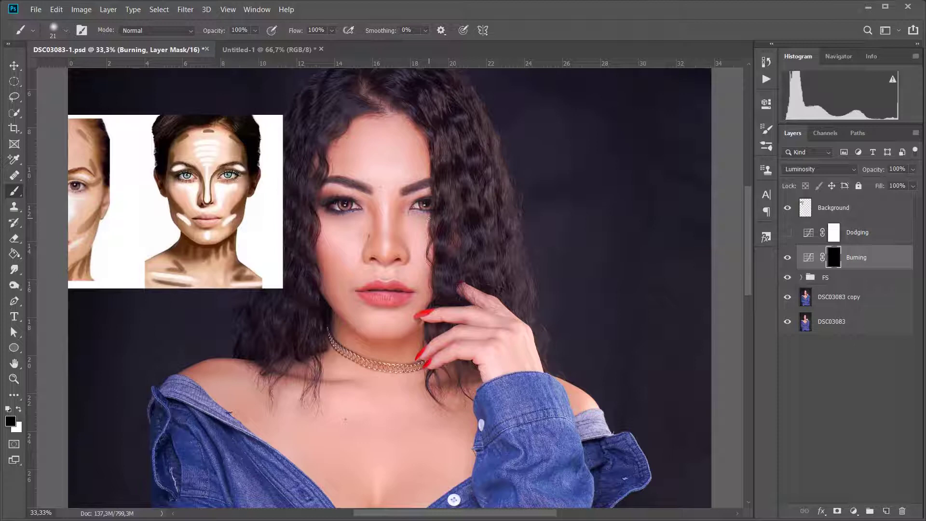
Paint white contour lines on the Burning mask beneath both cheekbones, following the reference face
key("ctrl+plus")
key("ctrl+plus")
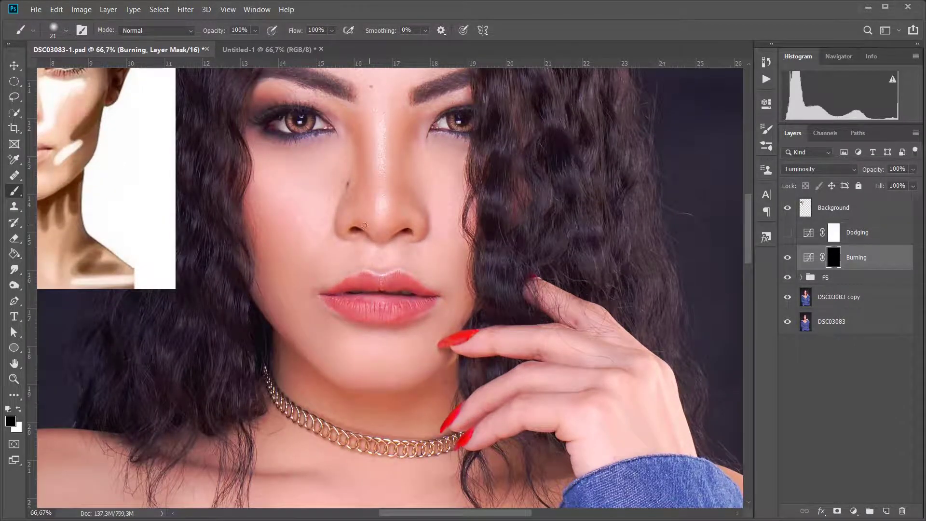
left_click_drag(364, 226, 398, 271)
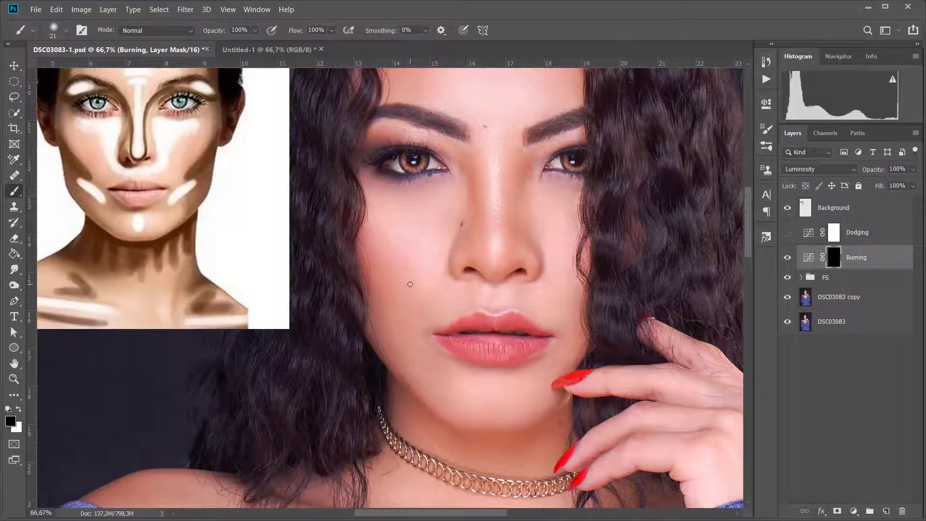
key("x")
left_click(406, 288)
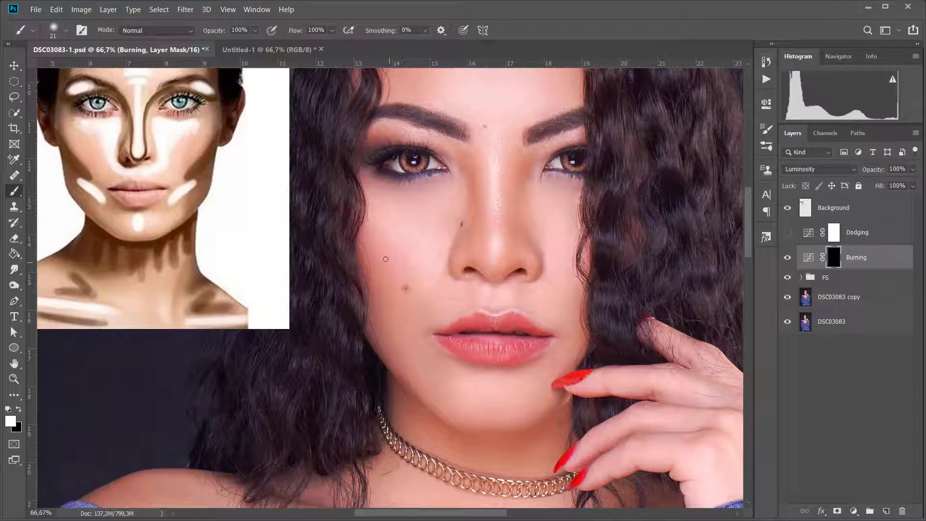
left_click(362, 228, "shift")
left_click(405, 291)
left_click(362, 240, "shift")
mouse_move(361, 240)
left_mouse_down()
mouse_move(359, 230)
mouse_move(377, 252)
left_mouse_up()
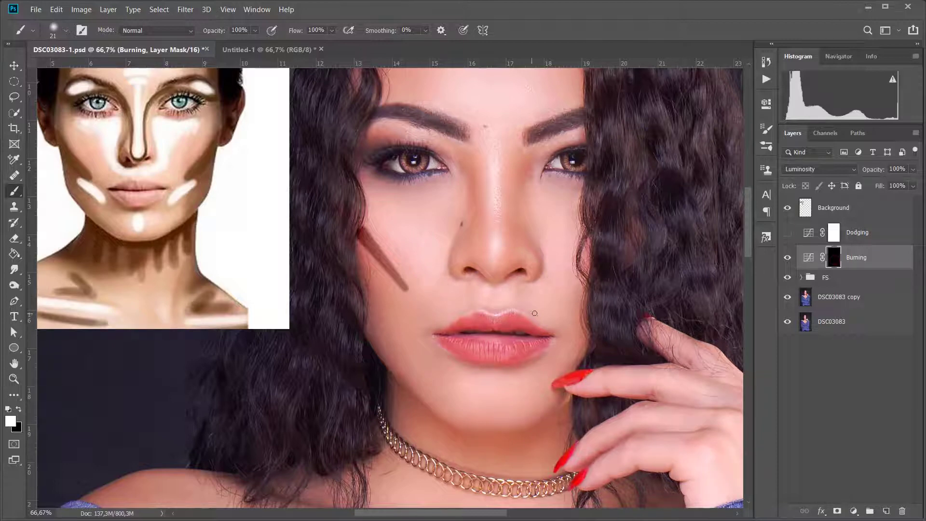
left_click(577, 291)
left_click(589, 270, "shift")
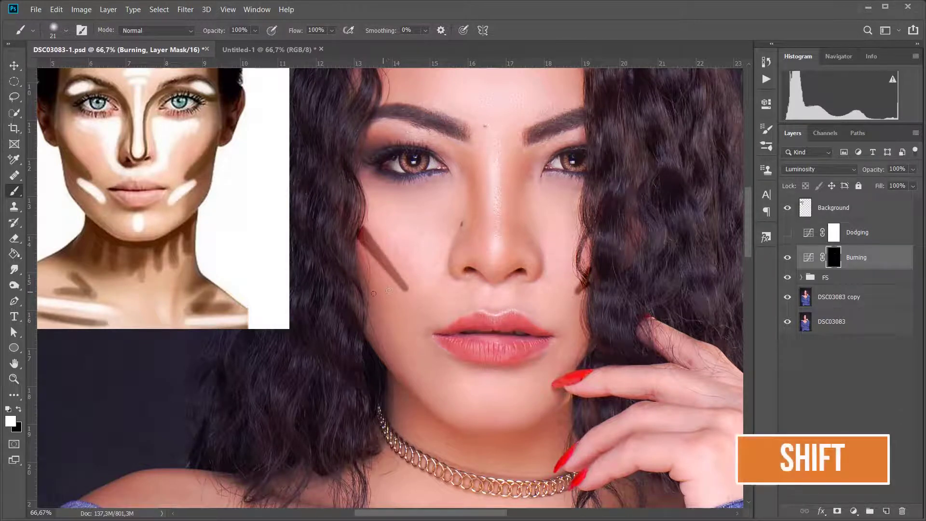
left_click(437, 260)
left_click(405, 208, "shift")
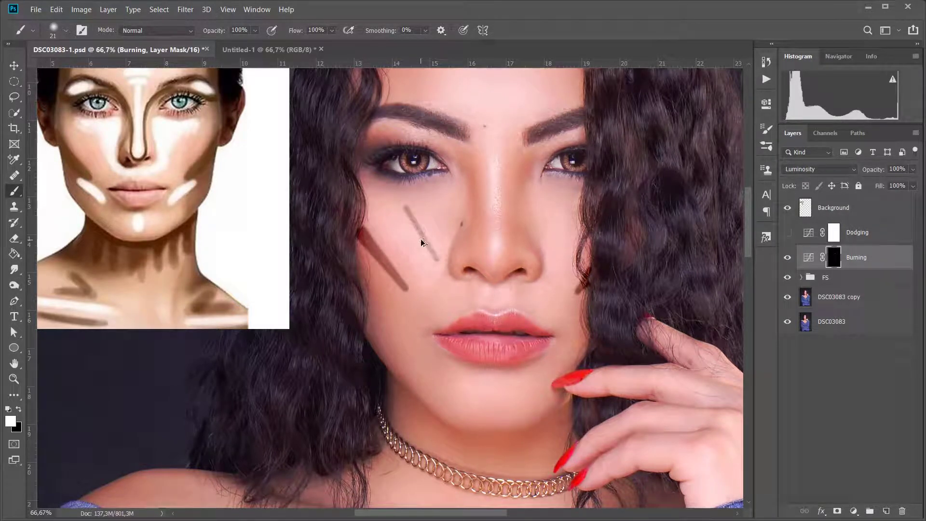
key("ctrl+z")
Paint burn contours along the upper lid of the fully visible eye, down both sides of the nose and around its tip
left_click_drag(442, 182, 441, 235)
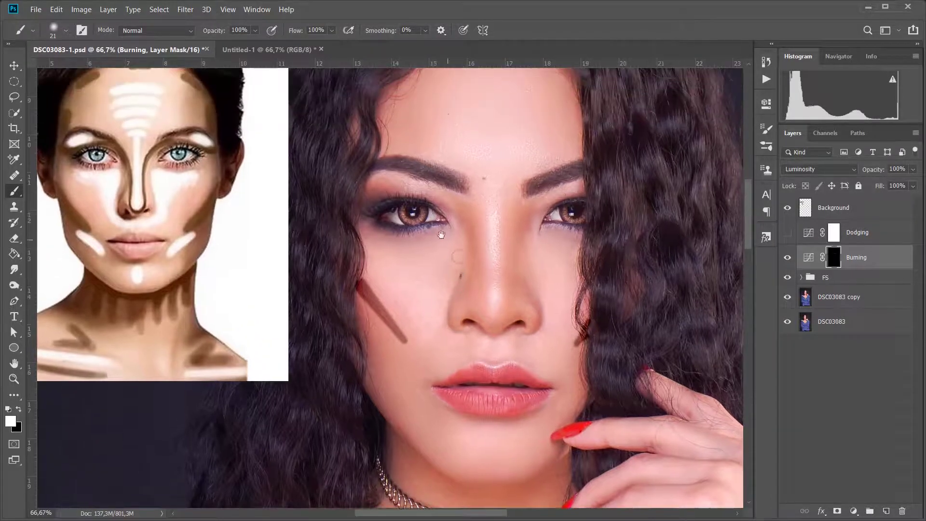
left_click(369, 198)
left_click(431, 189, "shift")
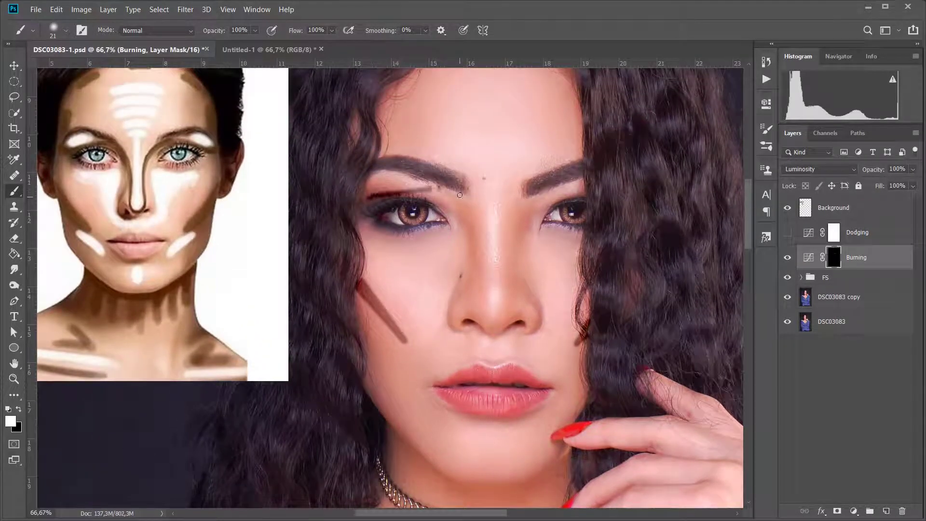
left_click(482, 231, "shift")
left_click(483, 292, "shift")
mouse_move(483, 293)
left_mouse_down()
mouse_move(487, 319)
mouse_move(506, 309)
mouse_move(505, 295)
left_mouse_up()
left_click(506, 233, "shift")
left_click(525, 191, "shift")
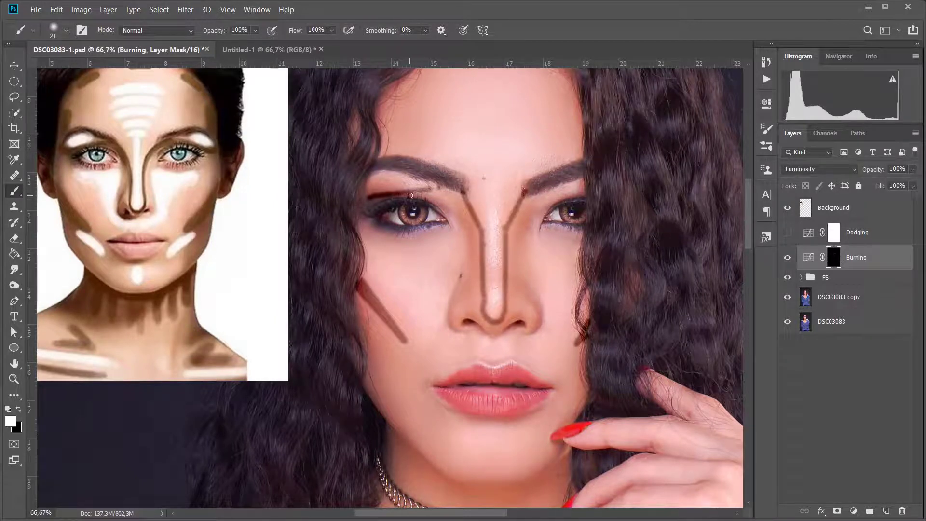
Darken the inner brow corners and the upper eyelids of both eyes on the Burning mask
mouse_move(462, 193)
left_mouse_down()
mouse_move(441, 193)
mouse_move(457, 201)
left_mouse_up()
mouse_move(363, 197)
left_mouse_down()
mouse_move(373, 207)
mouse_move(429, 198)
mouse_move(448, 215)
mouse_move(395, 198)
left_mouse_up()
mouse_move(546, 216)
left_mouse_down()
mouse_move(581, 195)
mouse_move(547, 200)
mouse_move(534, 208)
mouse_move(540, 218)
mouse_move(578, 192)
mouse_move(526, 192)
left_mouse_up()
scroll(748, 186, "up", 3)
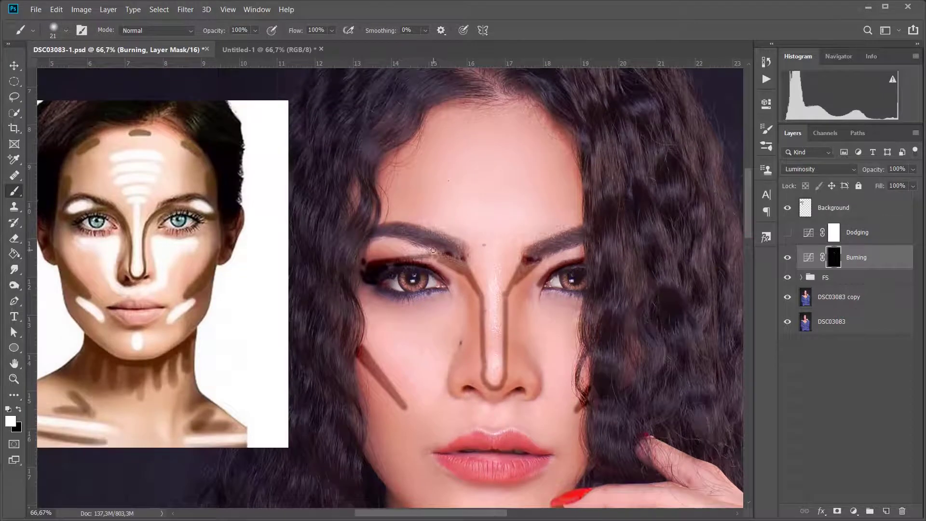
left_click_drag(545, 273, 562, 255)
left_click_drag(582, 390, 579, 328)
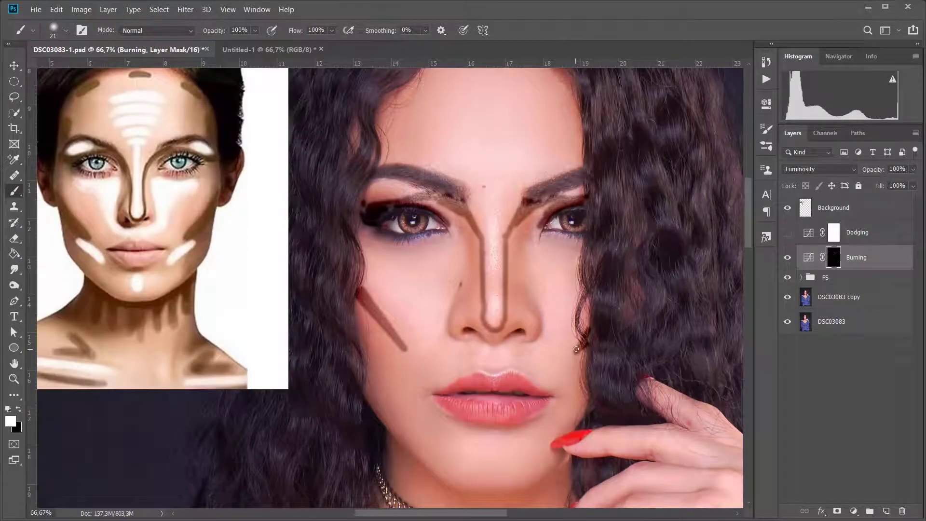
Show the Dodging layer and raise the middle of its RGB curve to brighten the portrait
left_click(788, 233)
left_click(833, 234)
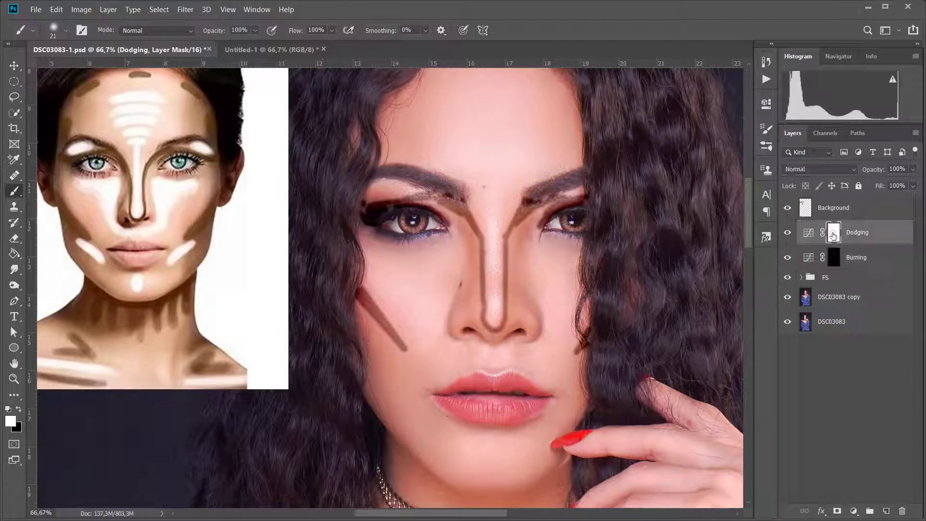
double_click(808, 234)
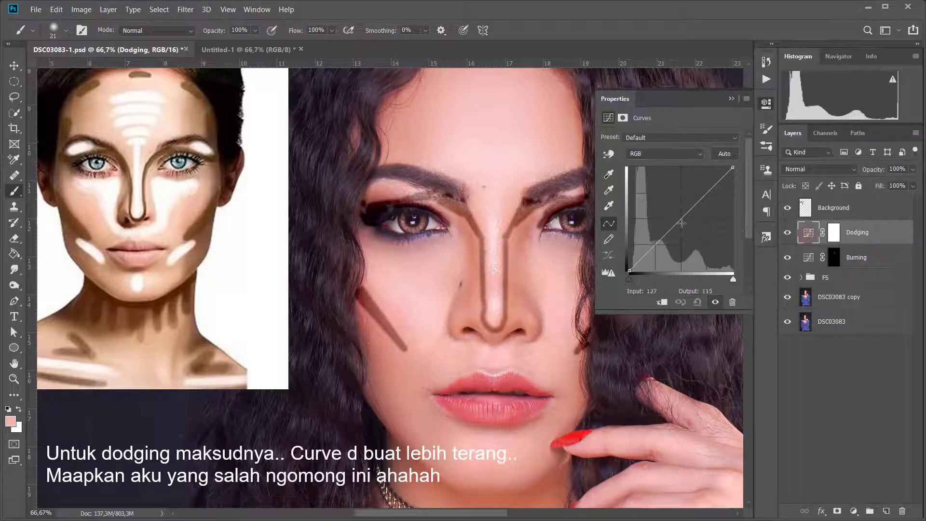
left_click_drag(683, 217, 677, 196)
Set the Dodging layer's blend mode to Luminosity and invert its mask to black
left_click(807, 170)
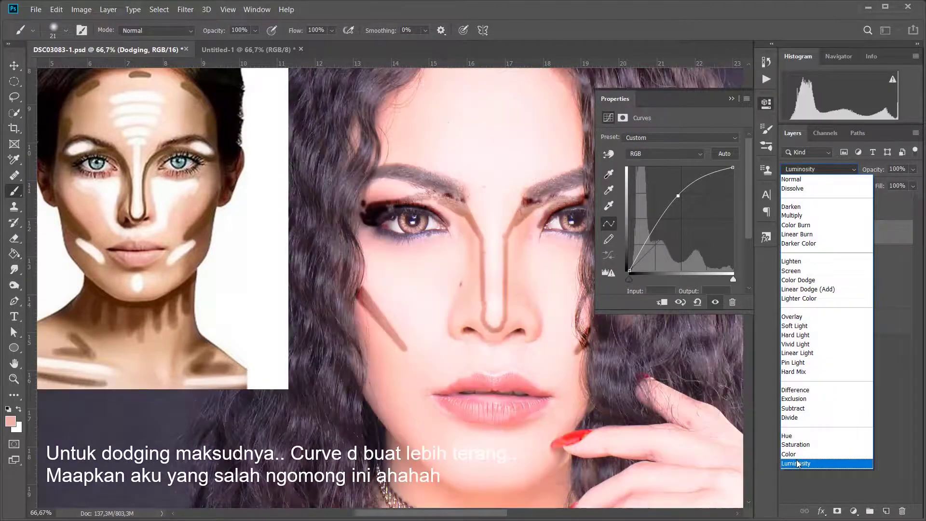
left_click(796, 463)
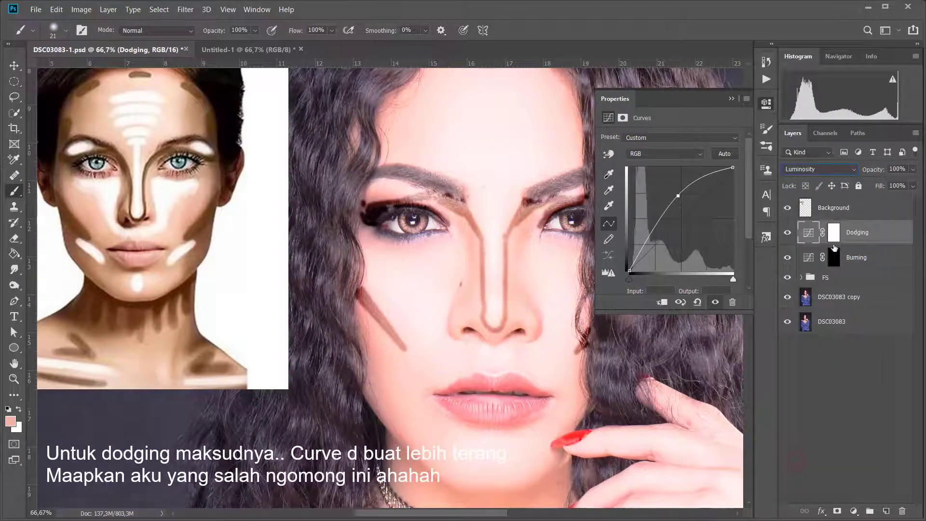
left_click(836, 233)
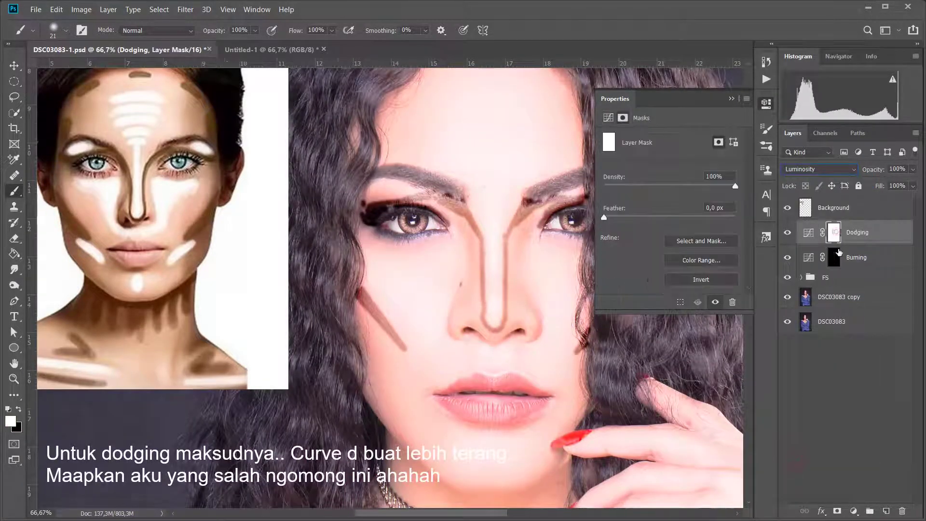
left_click(726, 278)
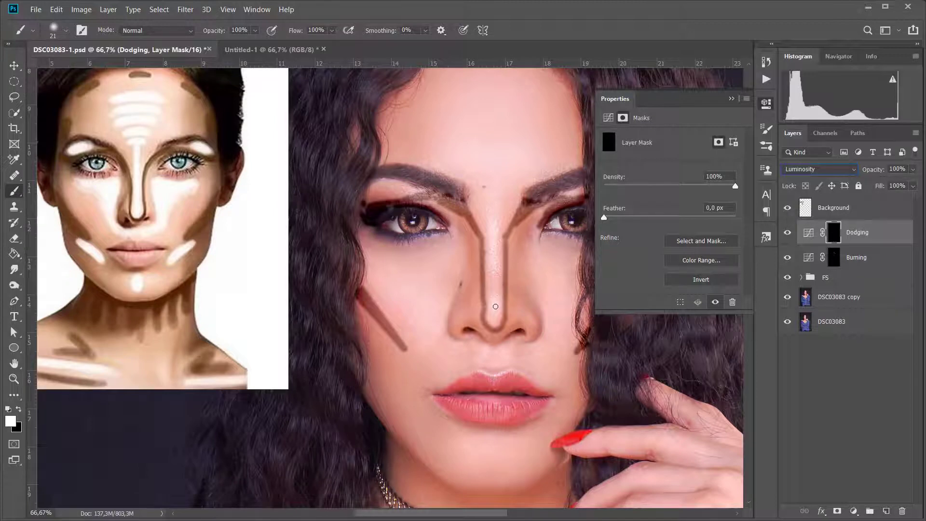
On the Dodging mask, paint a straight highlight down the nose bridge and horizontal stripes, narrowing downward, between the brows and mid-forehead
left_click(496, 306)
left_click(494, 221, "shift")
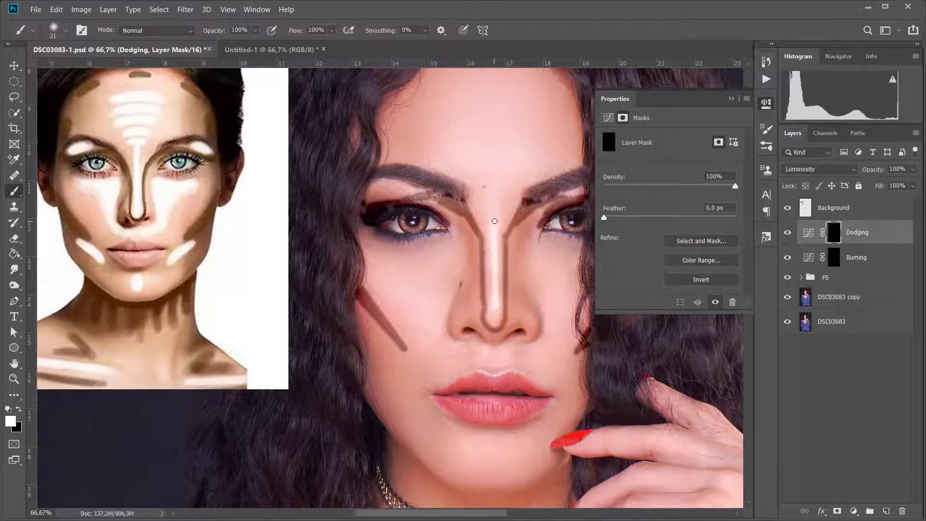
left_click_drag(491, 177, 492, 200)
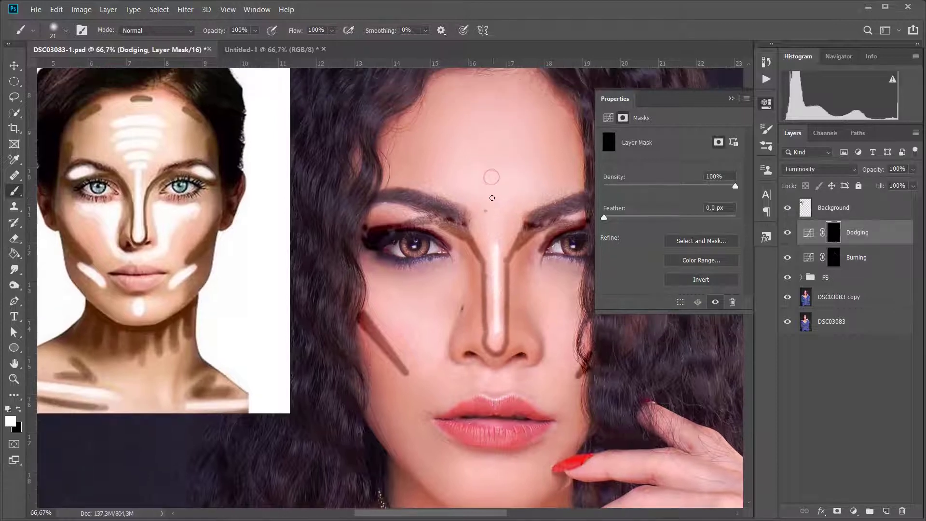
left_click(481, 197)
left_click(507, 194, "shift")
mouse_move(479, 190)
left_mouse_down()
mouse_move(512, 188)
mouse_move(478, 186)
mouse_move(509, 185)
mouse_move(473, 175)
mouse_move(515, 176)
mouse_move(479, 178)
mouse_move(495, 179)
mouse_move(467, 168)
mouse_move(514, 169)
left_mouse_up()
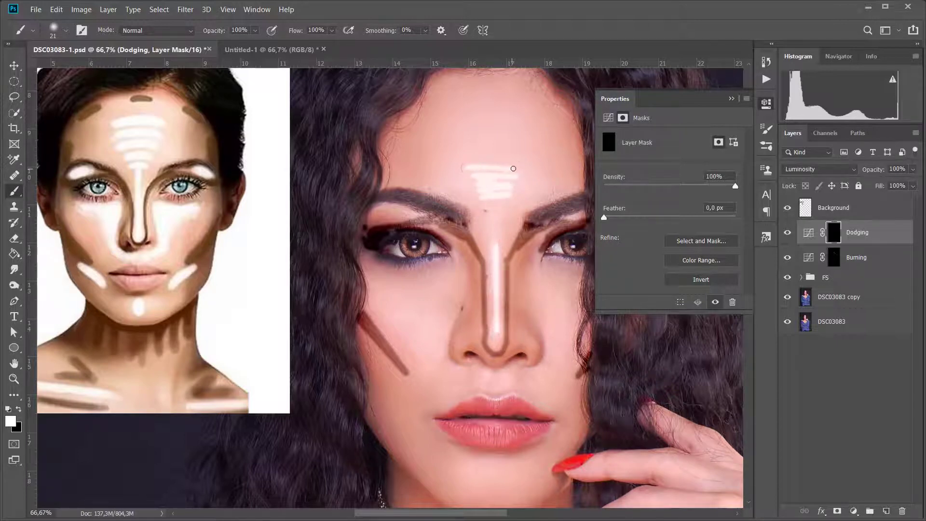
left_click_drag(498, 205, 485, 205)
left_click_drag(523, 169, 505, 187)
Paint highlights under the outer brow, diagonally on both lower cheeks and on the centre of the chin
mouse_move(374, 218)
left_mouse_down()
mouse_move(372, 216)
mouse_move(397, 210)
mouse_move(375, 218)
left_mouse_up()
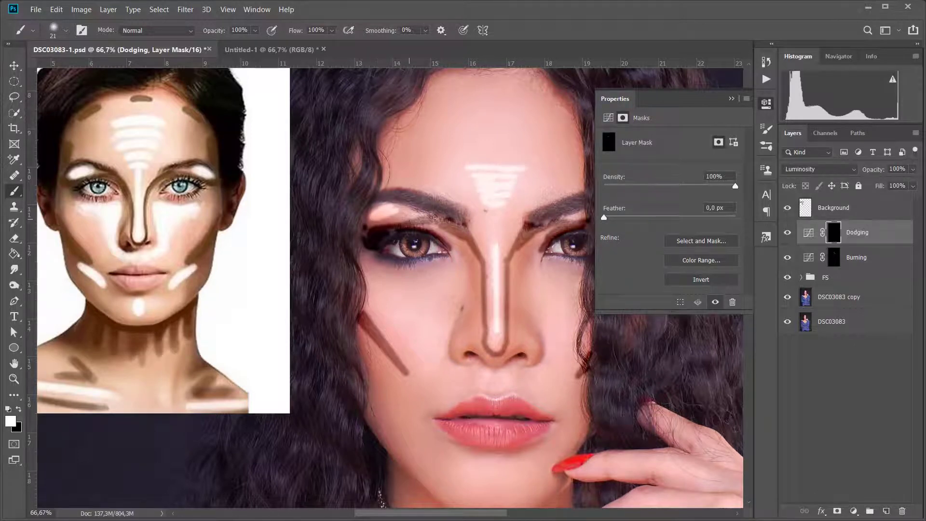
scroll(512, 230, "right", 2)
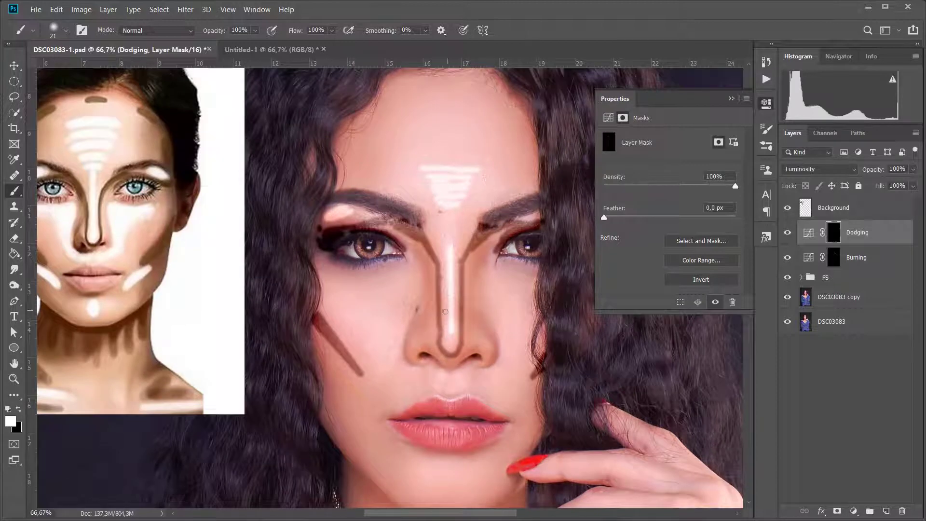
scroll(488, 254, "down", 3)
scroll(487, 254, "left", 2)
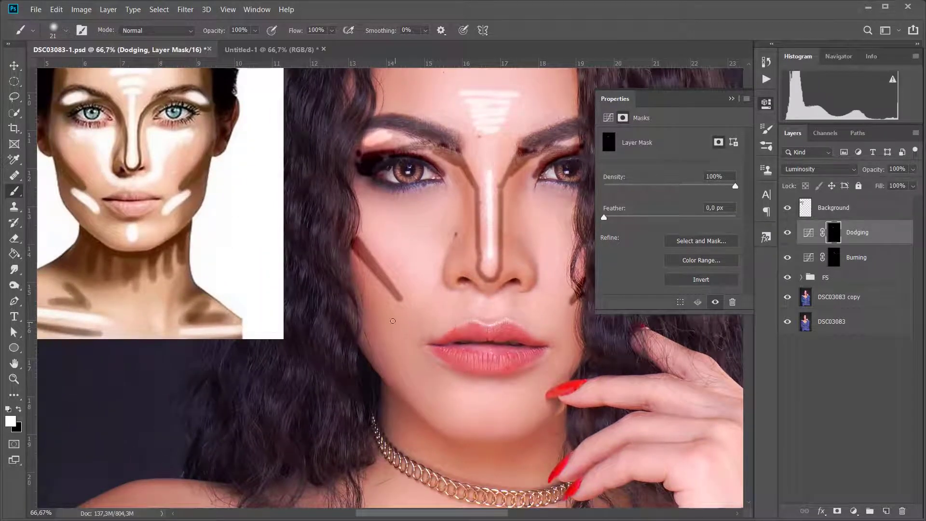
mouse_move(389, 302)
left_mouse_down()
mouse_move(408, 331)
mouse_move(393, 301)
left_mouse_up()
left_click_drag(577, 311, 562, 333)
mouse_move(479, 396)
left_mouse_down()
mouse_move(494, 394)
mouse_move(488, 422)
mouse_move(487, 406)
left_mouse_up()
Compare the portrait with the Dodging and Burning layers each hidden and shown
left_click(787, 233)
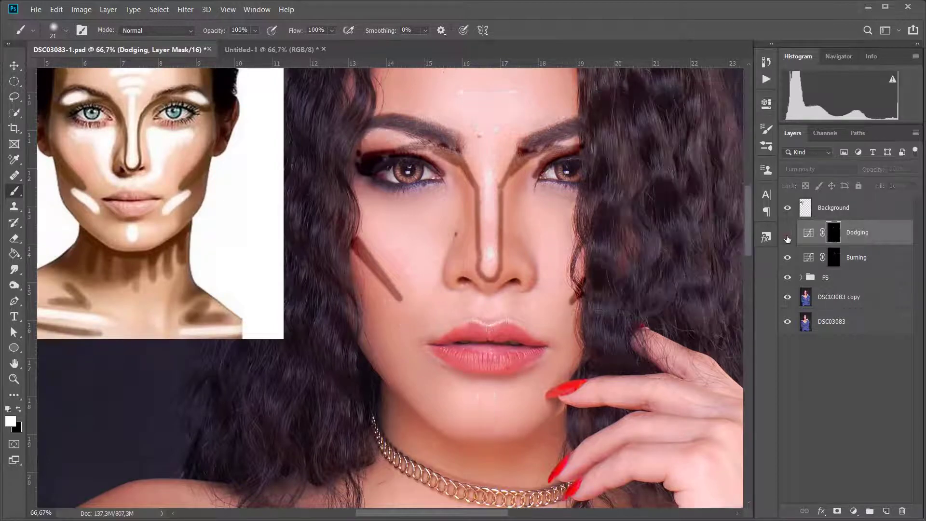
left_click(787, 232)
left_click(786, 257)
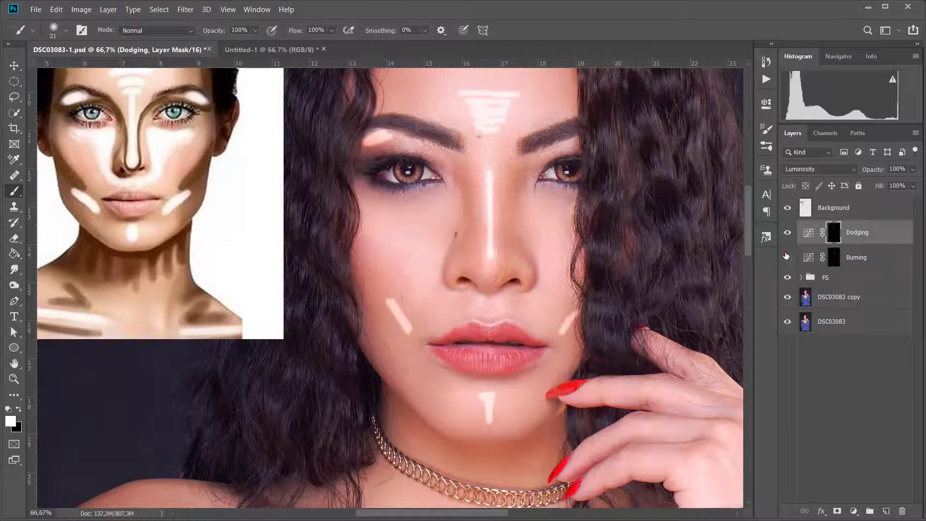
left_click(786, 256)
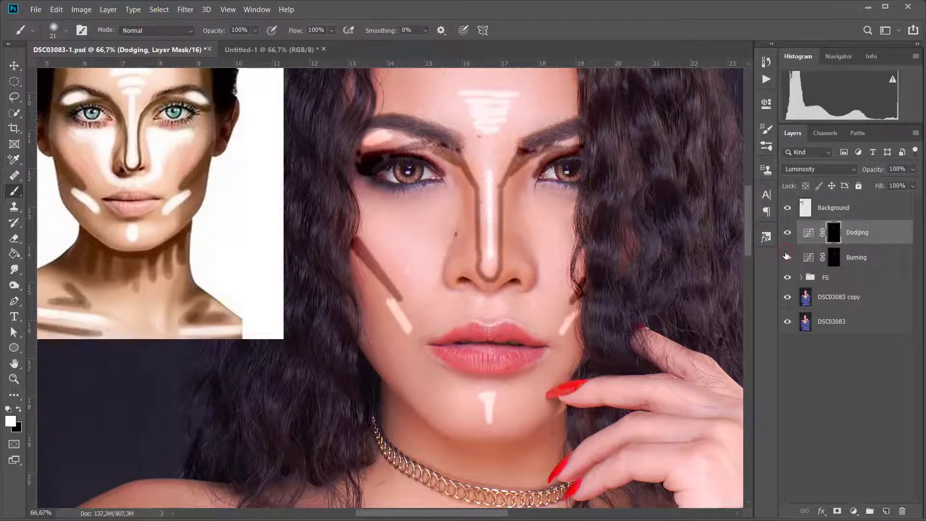
Select the Dodging and Burning layers together and group them
left_click(870, 256)
left_click(879, 238, "shift")
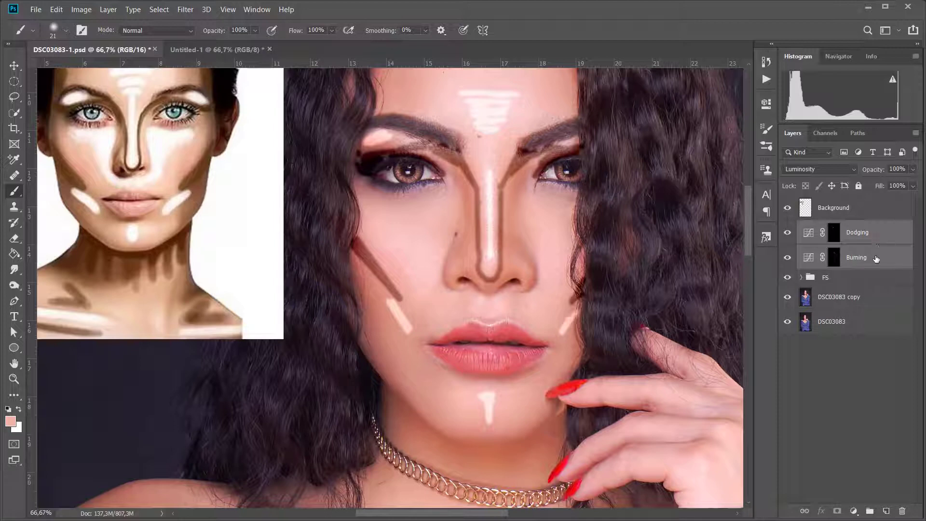
key("ctrl")
left_click(882, 263, "ctrl")
left_click(886, 238, "ctrl")
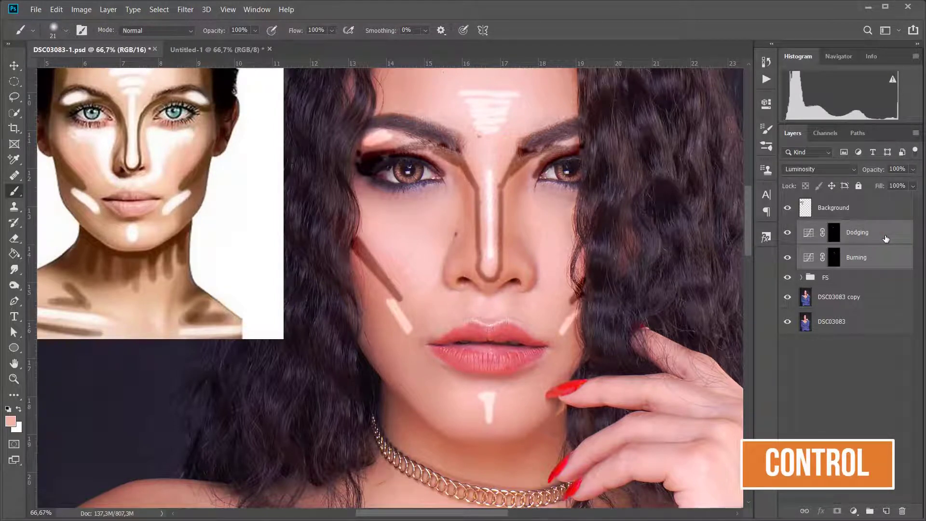
key("ctrl+g")
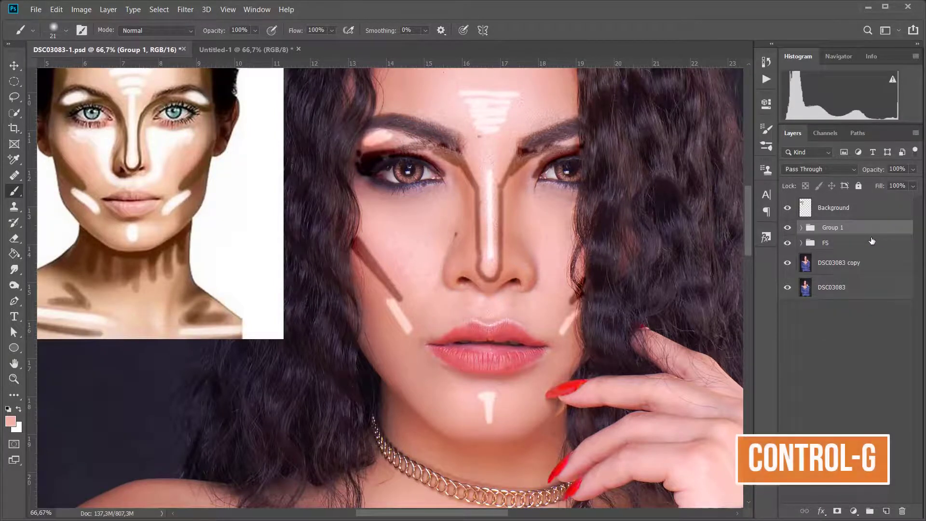
Rename the new layer group as Face Contouring
double_click(824, 229)
type("Face Con")
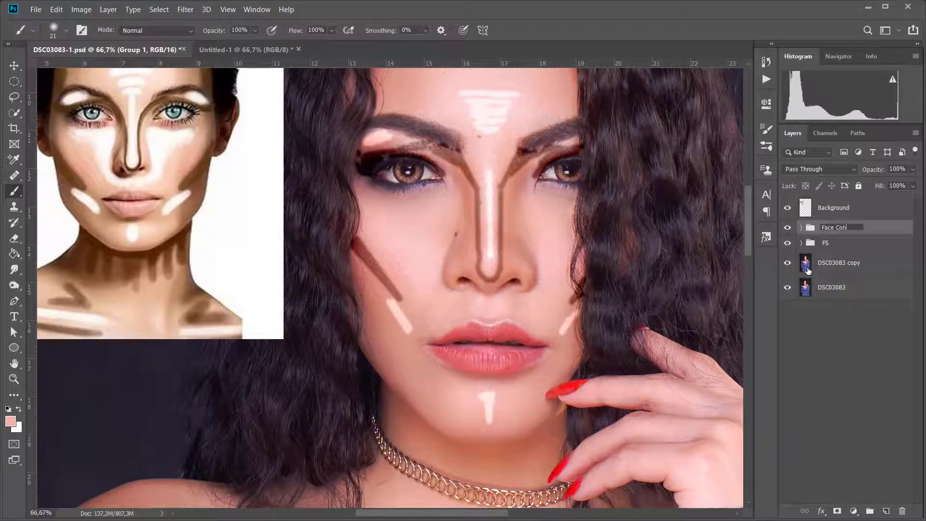
type("touring")
left_click(898, 233)
Expand the Face Contouring group, select the Burning layer in it and hide the Dodging layer
left_click(802, 227)
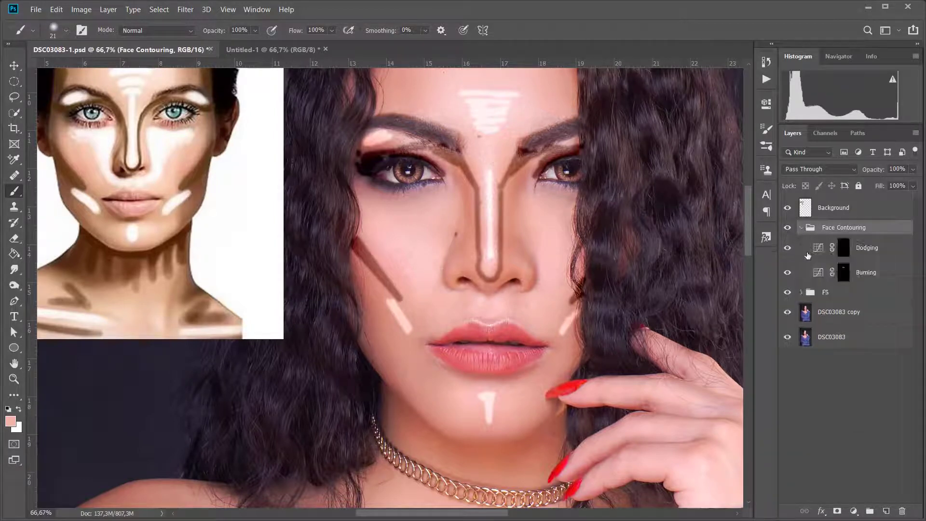
left_click(803, 273)
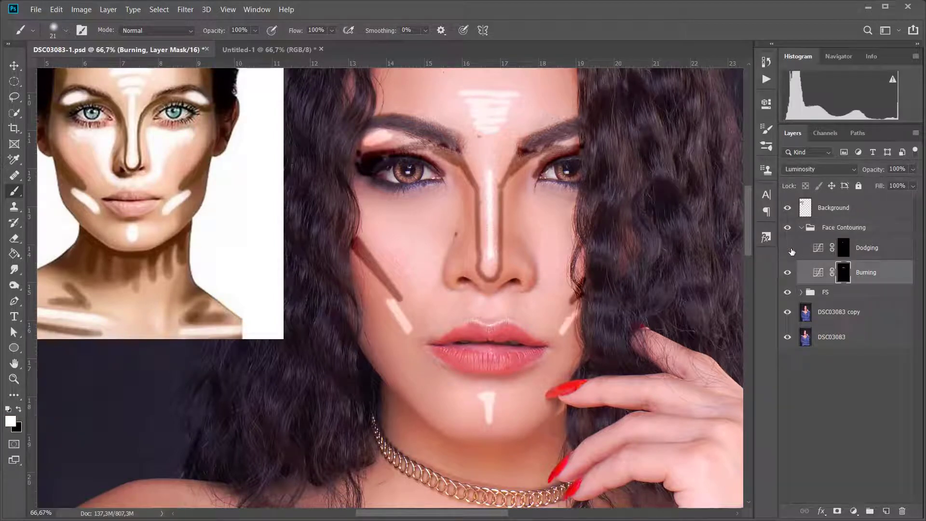
left_click(791, 252)
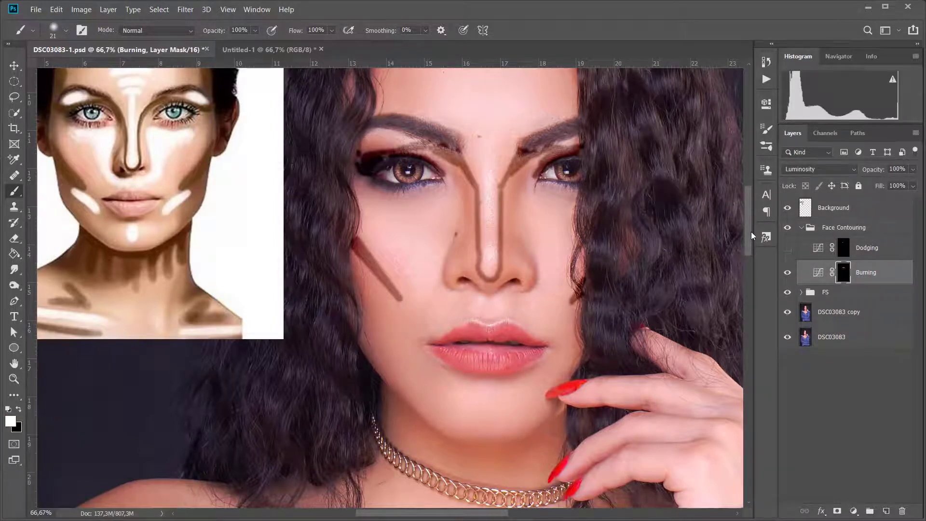
left_click_drag(748, 233, 748, 227)
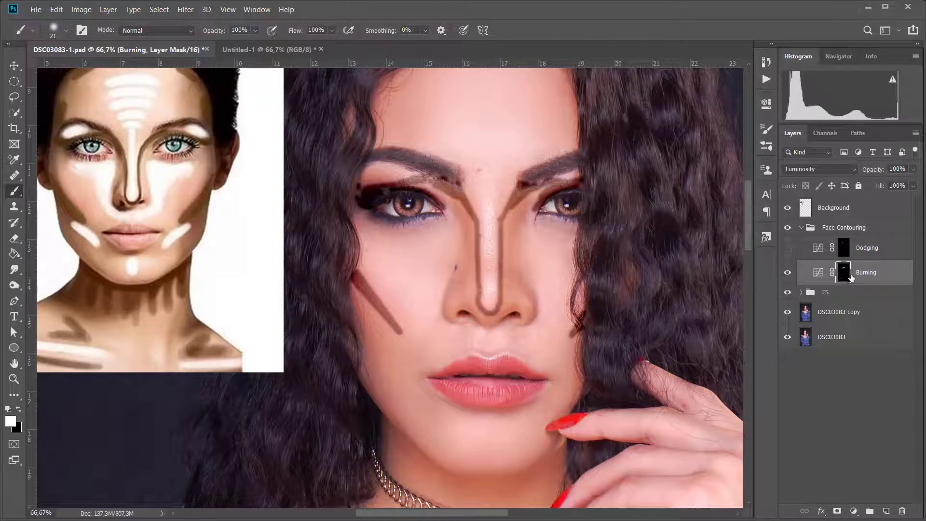
Select the Burning layer's Curves adjustment and show its properties
left_click(818, 272)
left_click(766, 109)
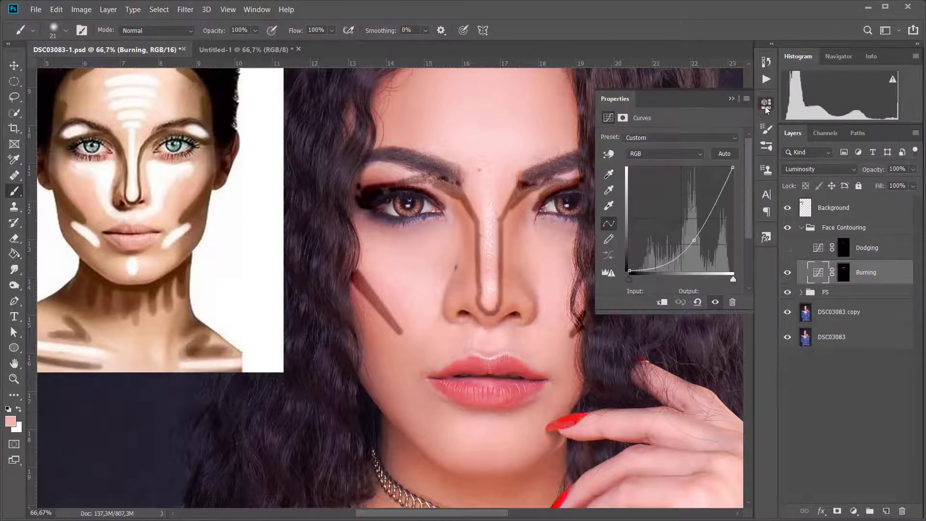
left_click(765, 106)
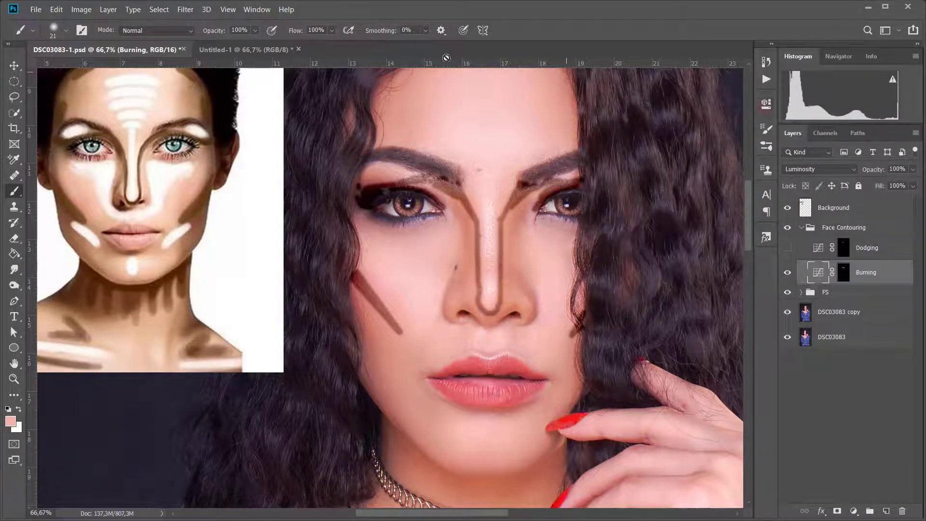
left_click(253, 9)
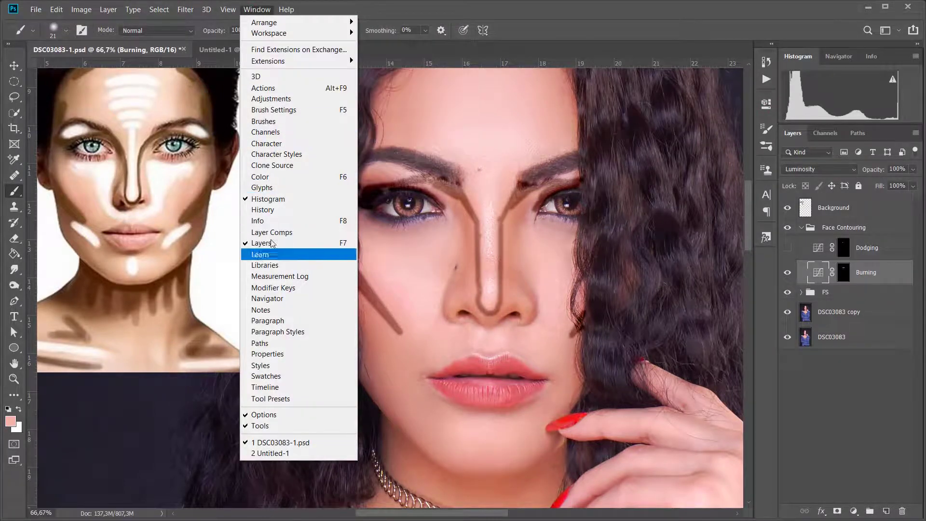
left_click(271, 352)
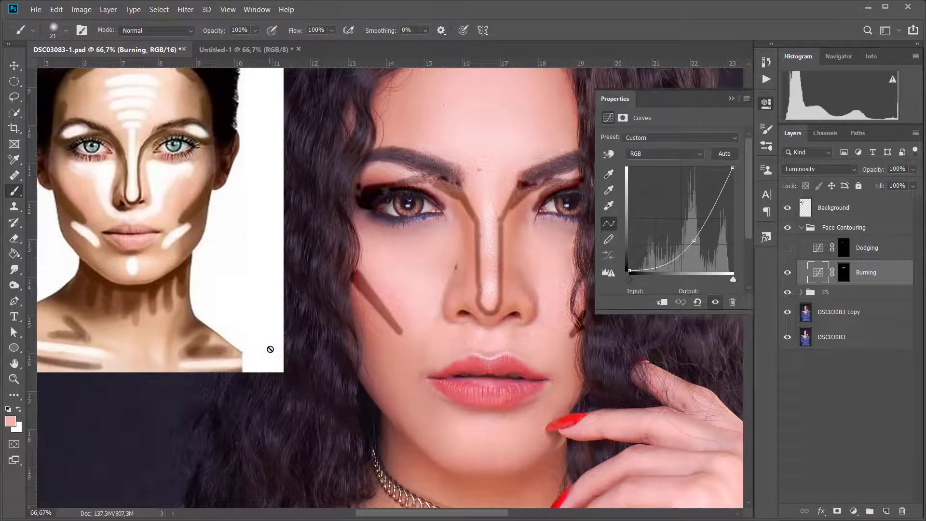
left_click(264, 11)
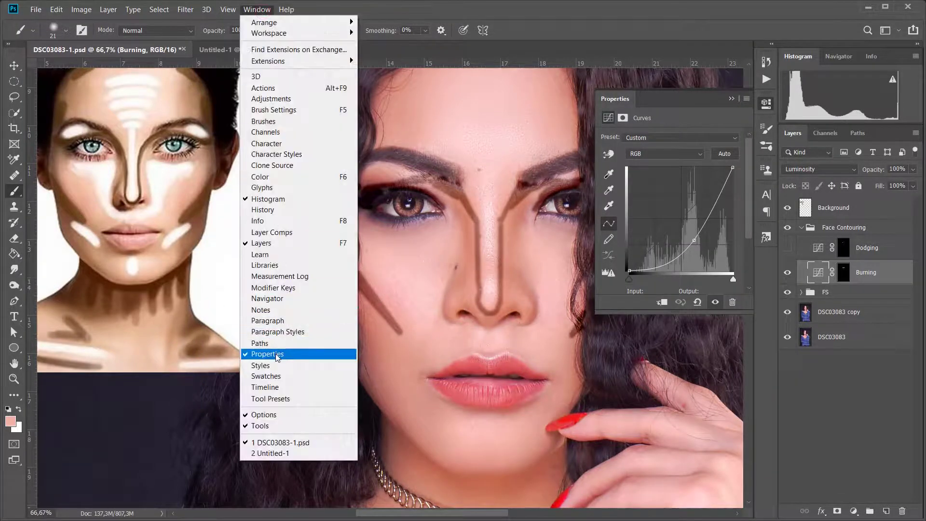
left_click(633, 7)
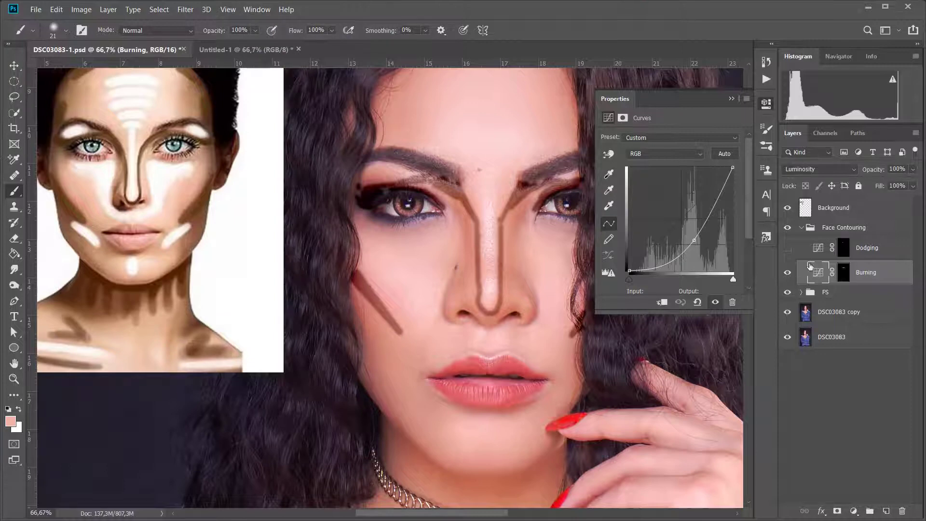
Feather the Burning layer's mask by 23.2 px to blend the dark contour strokes into the skin
left_click(844, 272)
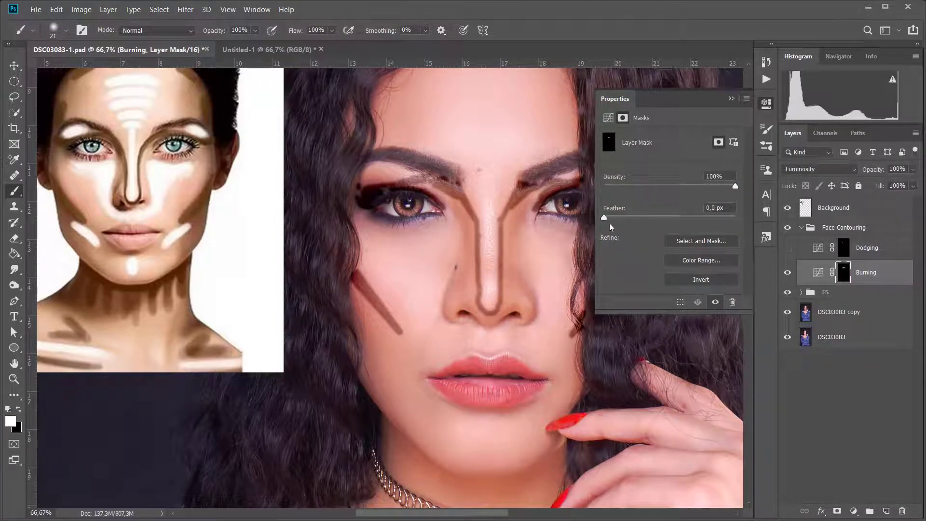
left_click_drag(603, 218, 621, 218)
left_click_drag(624, 217, 664, 217)
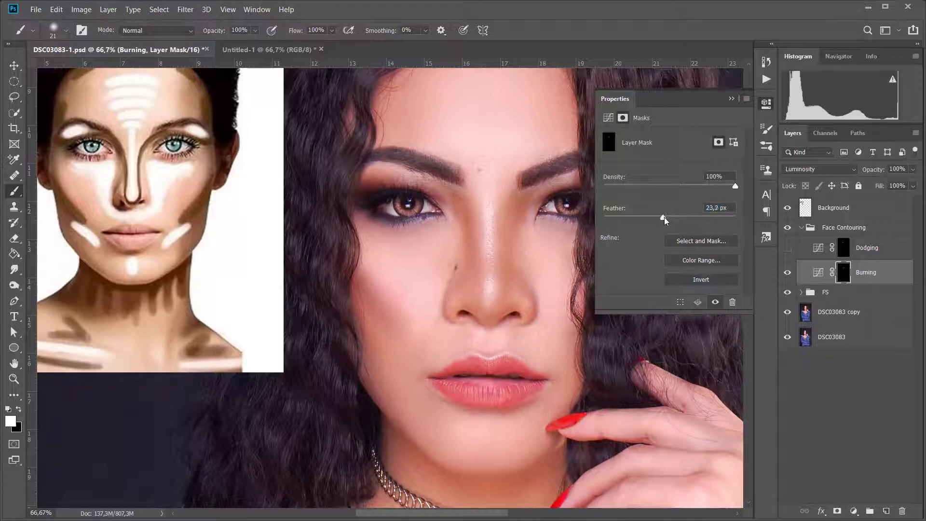
left_click(732, 99)
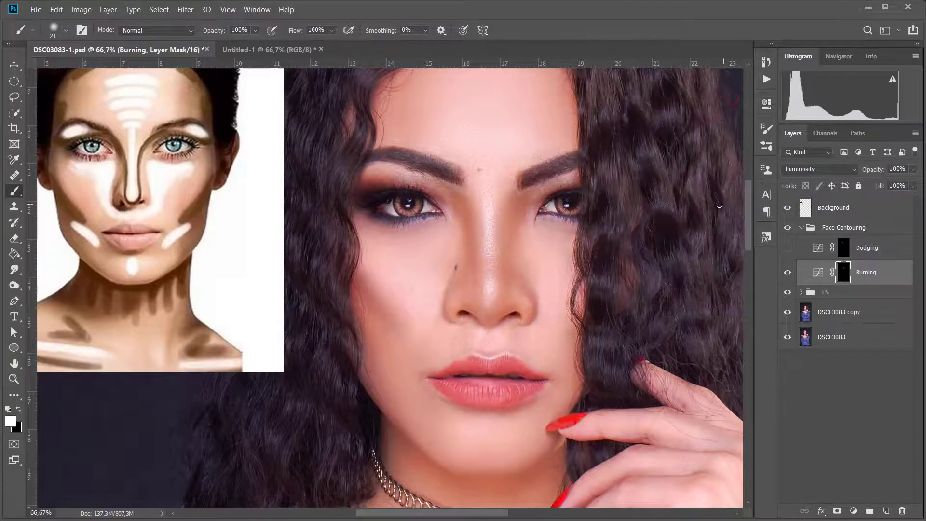
Compare the whole portrait with the Burning layer hidden and shown to judge the softened contours
key("ctrl+minus")
key("ctrl+minus")
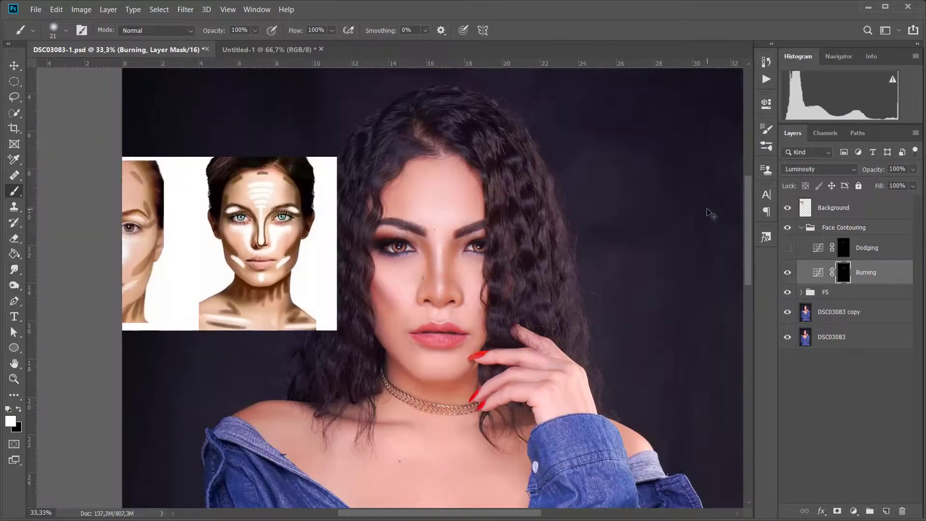
left_click(787, 274)
left_click(788, 274)
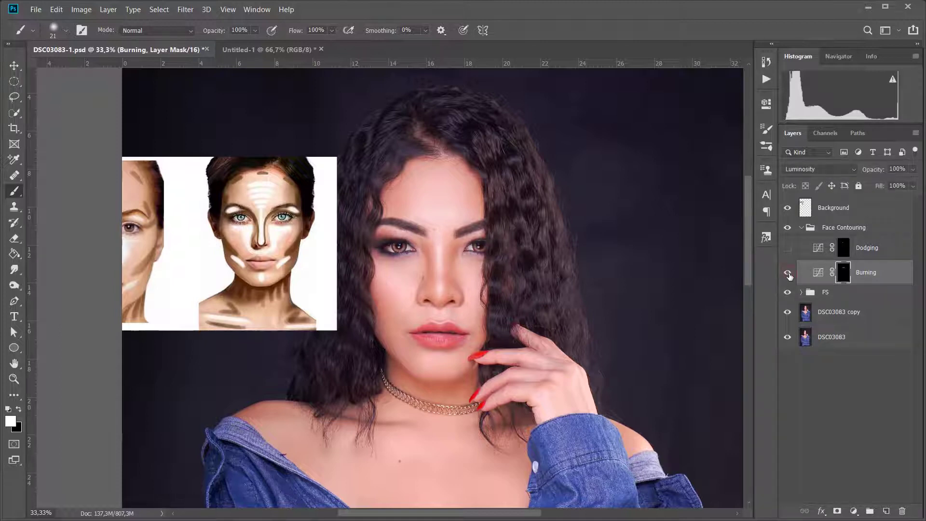
left_click(788, 274)
left_click(788, 274)
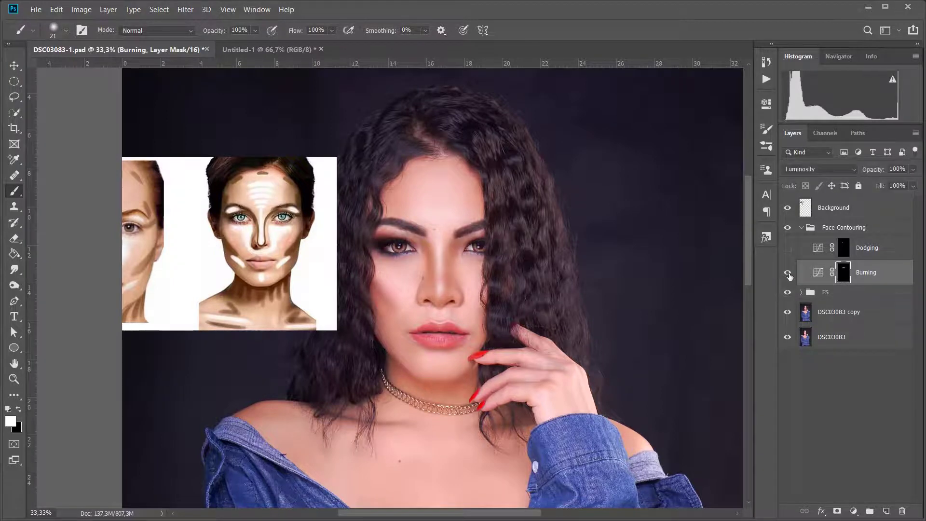
left_click(788, 273)
left_click(788, 274)
left_click(787, 274)
key("ctrl+2")
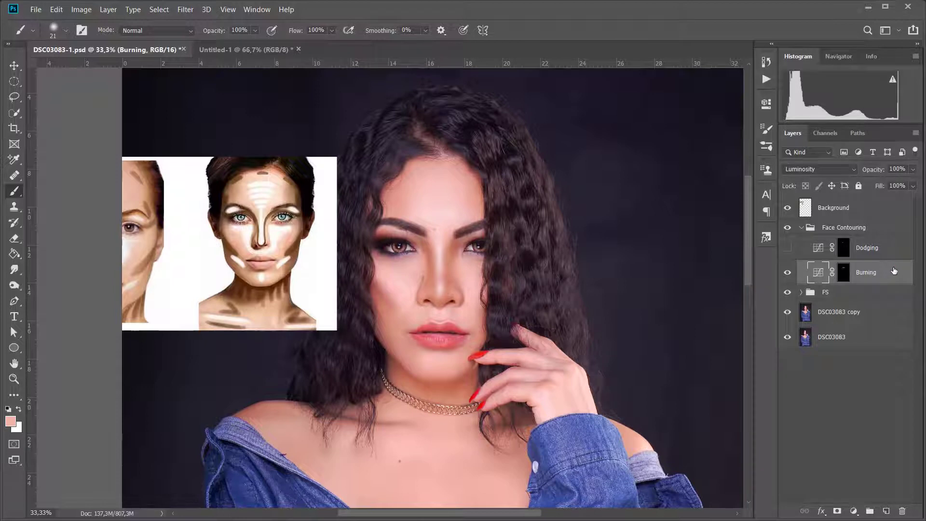
left_click(787, 273)
left_click(788, 274)
Increase the feather of the Burning layer's mask slightly
left_click(767, 105)
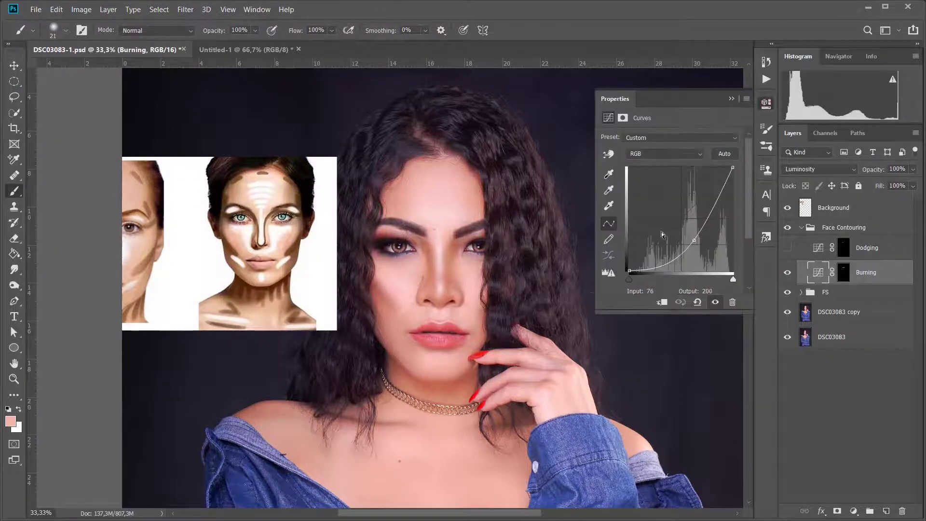
left_click(767, 106)
left_click(842, 281)
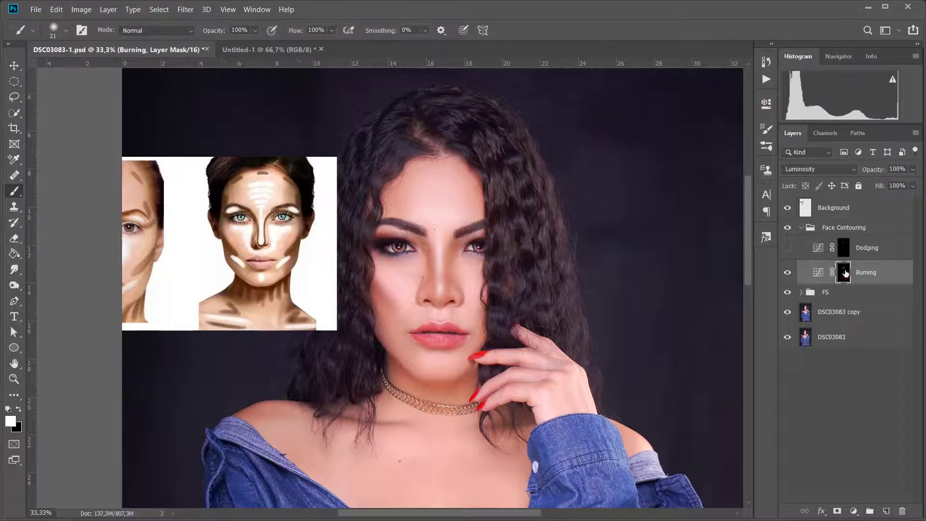
left_click(765, 104)
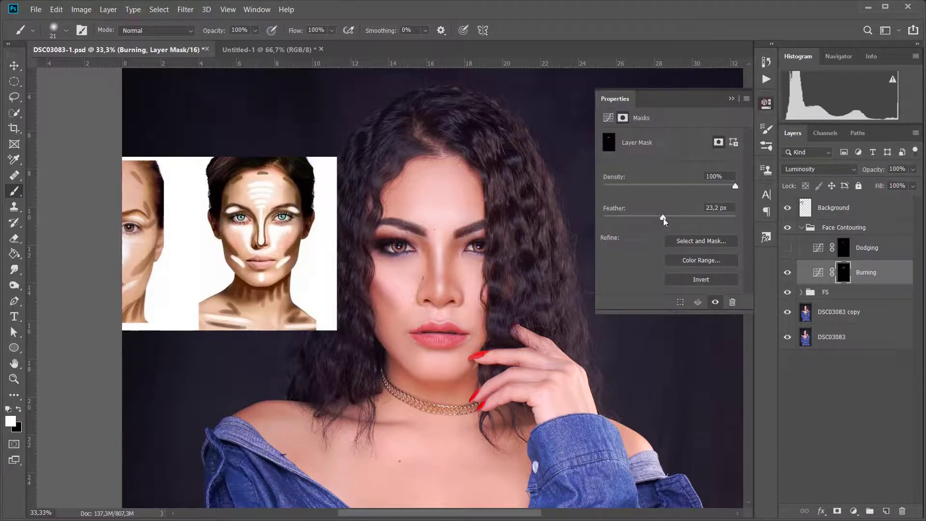
left_click_drag(663, 218, 667, 216)
left_click(732, 99)
Lower the Burning layer's opacity to 58% and compare the face with the layer hidden and shown
left_click(913, 169)
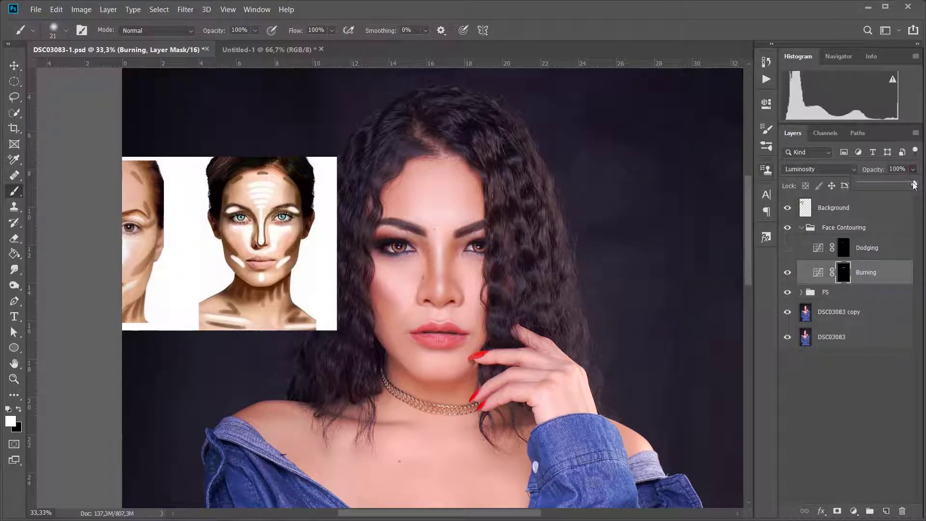
left_click_drag(914, 184, 872, 187)
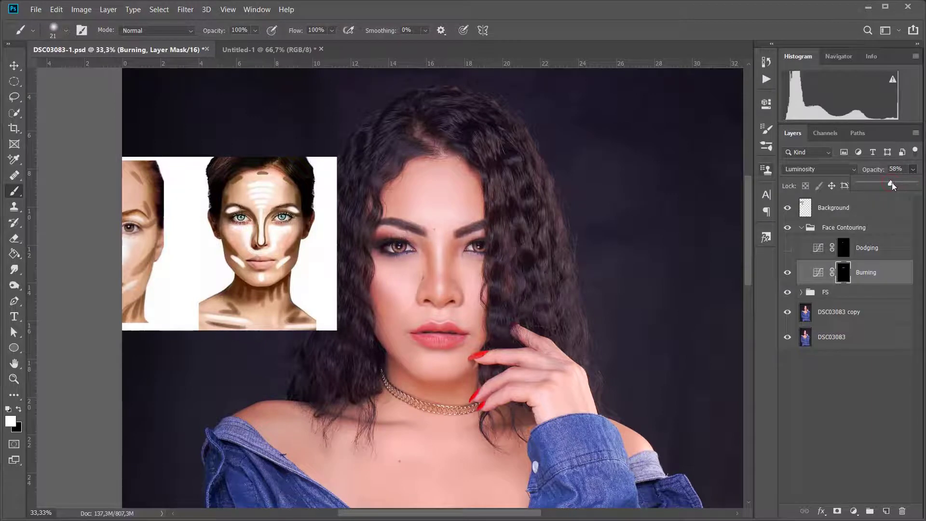
left_click(817, 272)
left_click(786, 272)
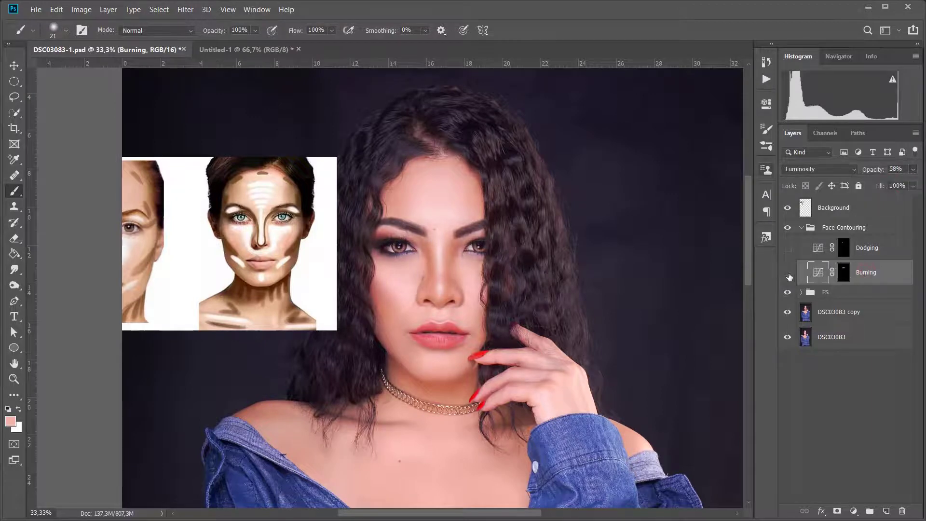
left_click(788, 272)
left_click(788, 273)
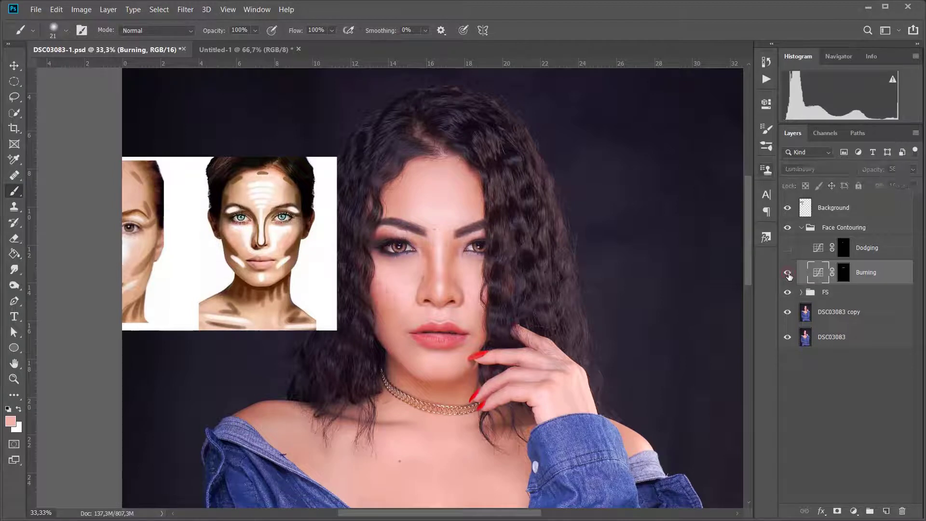
left_click(788, 274)
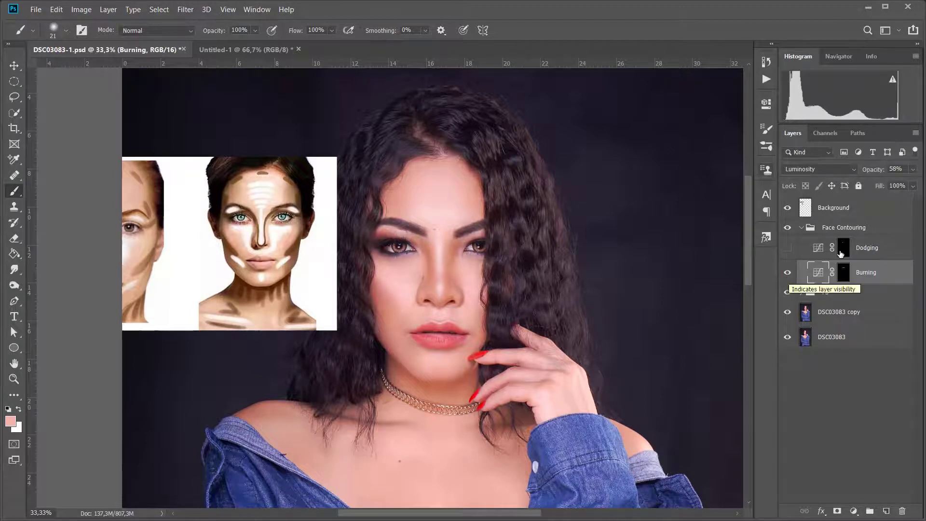
Show the Dodging layer and paint white on its mask to add triangular highlights under both eyes and touch up the nose highlight
left_click(800, 257)
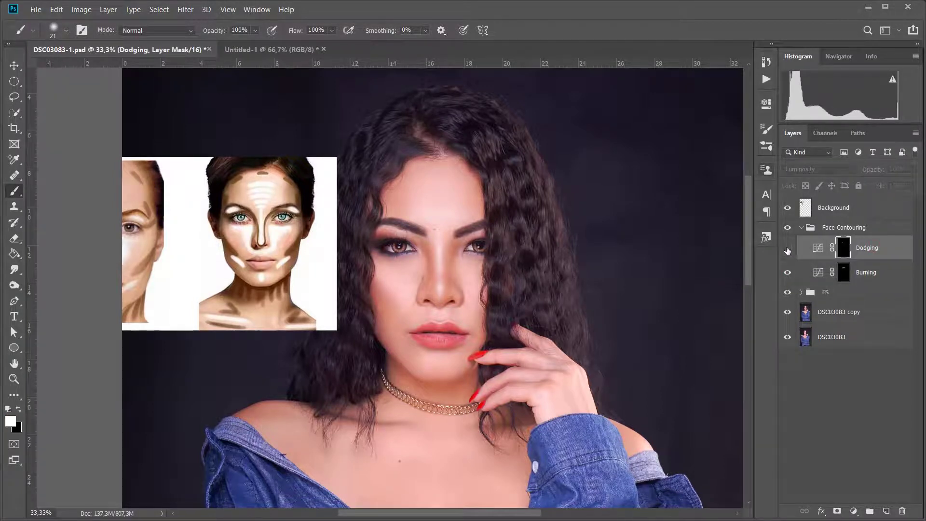
left_click(787, 249)
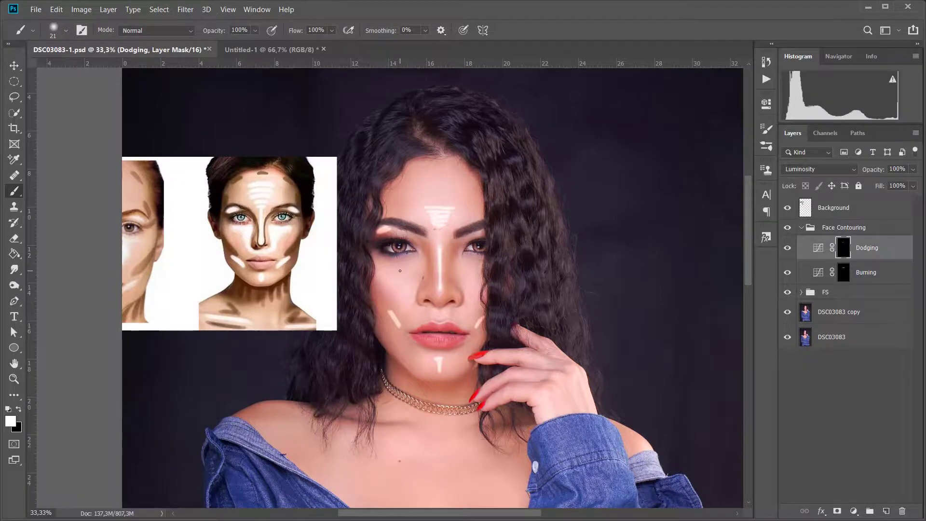
scroll(400, 271, "up", 2)
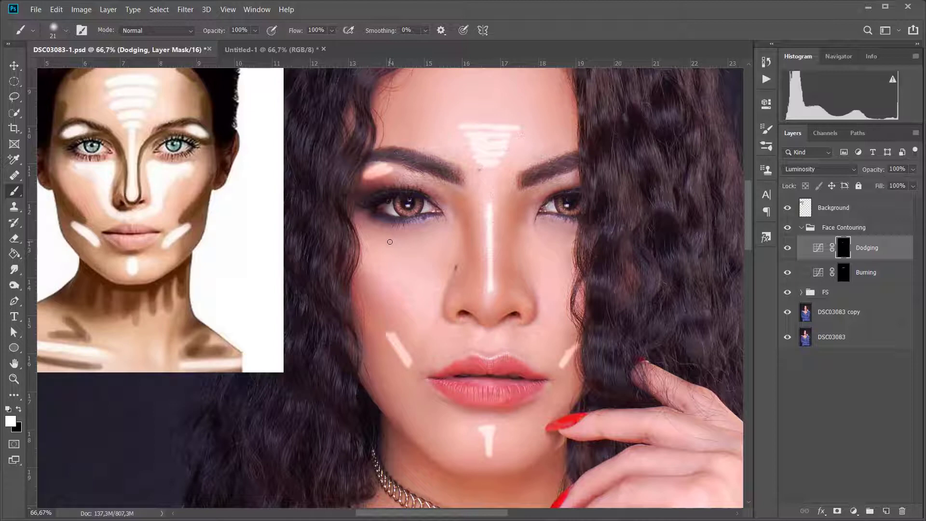
mouse_move(386, 240)
left_mouse_down()
mouse_move(445, 238)
mouse_move(391, 244)
mouse_move(428, 250)
mouse_move(429, 265)
mouse_move(420, 260)
mouse_move(433, 298)
mouse_move(457, 240)
mouse_move(438, 307)
mouse_move(424, 255)
mouse_move(430, 266)
mouse_move(446, 251)
mouse_move(451, 268)
mouse_move(437, 289)
left_mouse_up()
mouse_move(520, 238)
left_mouse_down()
mouse_move(560, 241)
mouse_move(524, 241)
mouse_move(520, 256)
mouse_move(537, 292)
left_mouse_up()
mouse_move(568, 242)
left_mouse_down()
mouse_move(553, 251)
mouse_move(543, 291)
mouse_move(529, 243)
mouse_move(536, 280)
mouse_move(542, 244)
mouse_move(537, 284)
left_mouse_up()
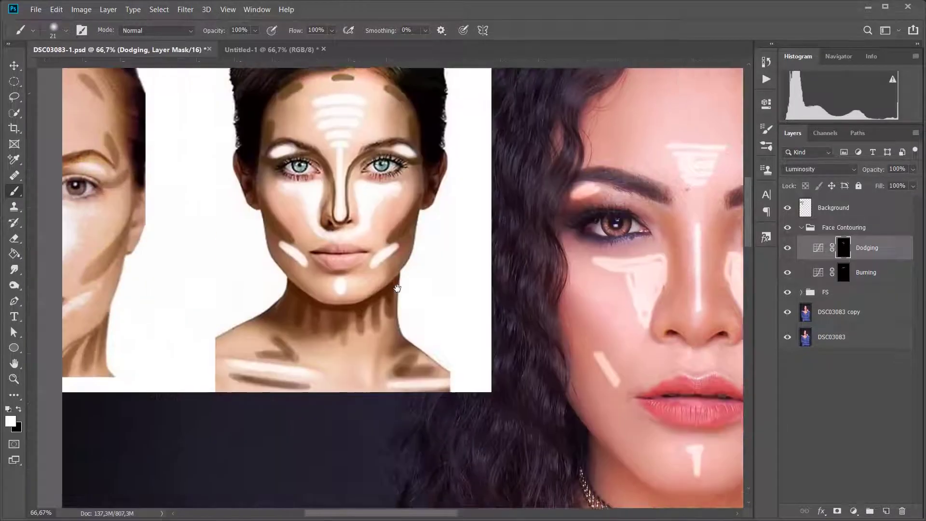
left_click_drag(475, 345, 555, 337)
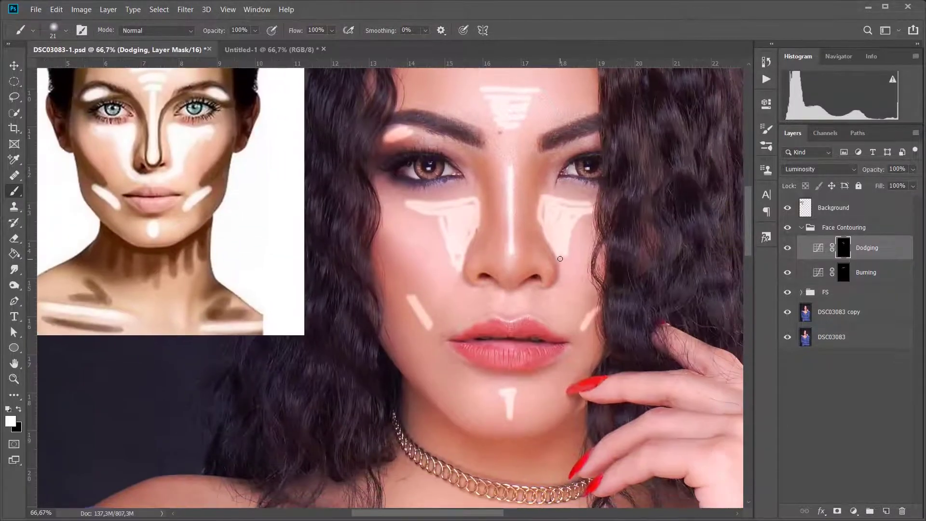
mouse_move(508, 247)
left_mouse_down()
mouse_move(511, 265)
mouse_move(512, 246)
left_mouse_up()
Feather the Dodging layer's mask by 22.0 px to blend the highlight strokes into the skin
left_click(766, 104)
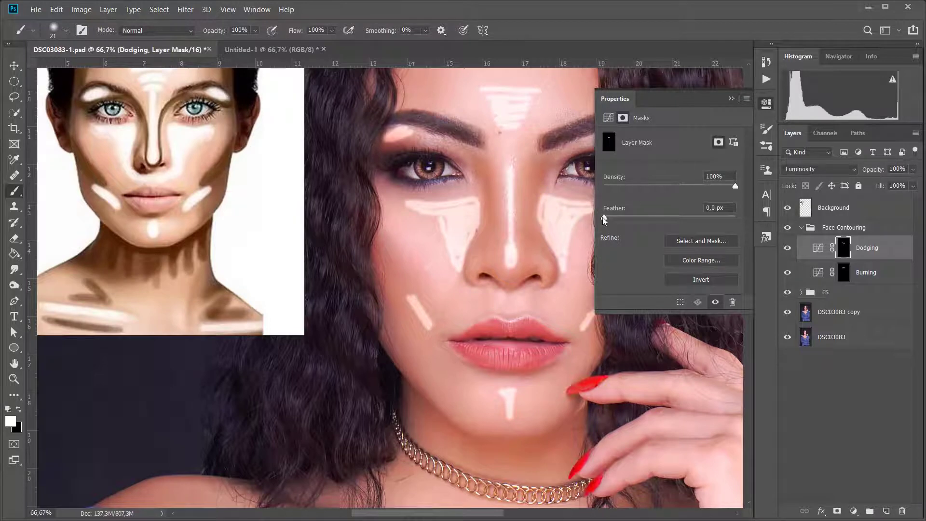
left_click_drag(603, 217, 609, 217)
left_click_drag(629, 218, 664, 219)
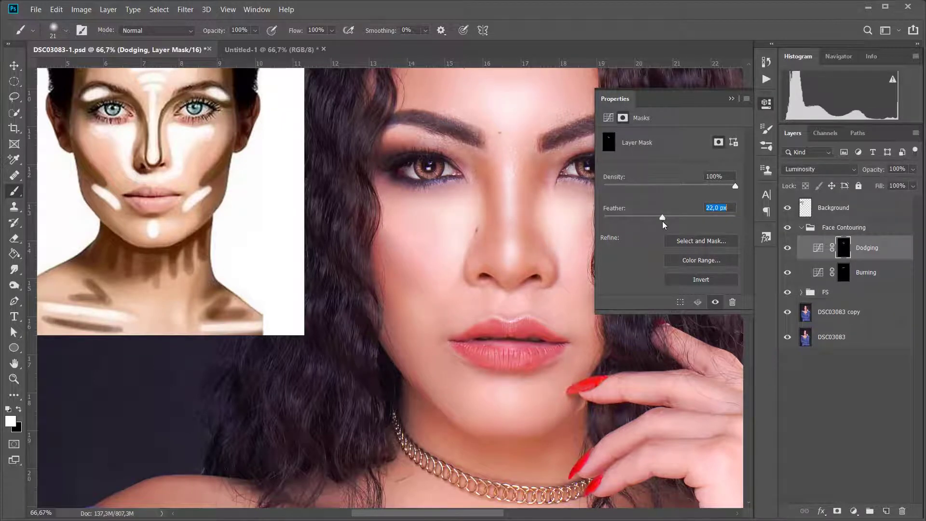
left_click(732, 99)
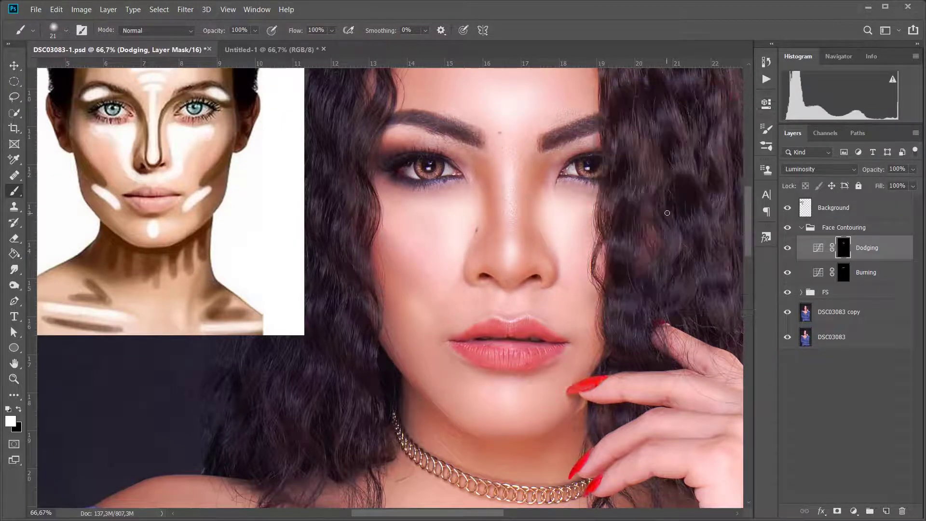
Compare the face with the Dodging layer hidden and shown, and lower that layer's opacity to 34%
key("ctrl+minus")
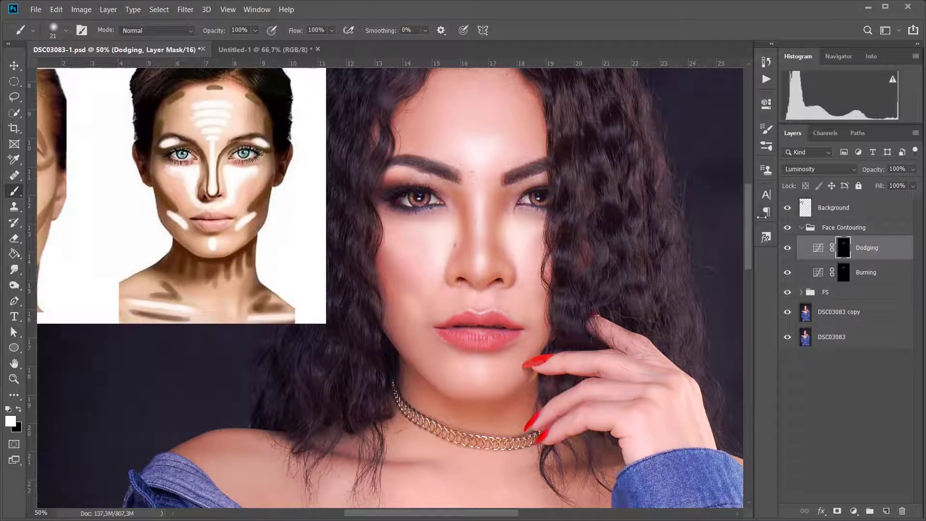
left_click(786, 246)
left_click(786, 247)
left_click(787, 246)
left_click(787, 247)
left_click(913, 169)
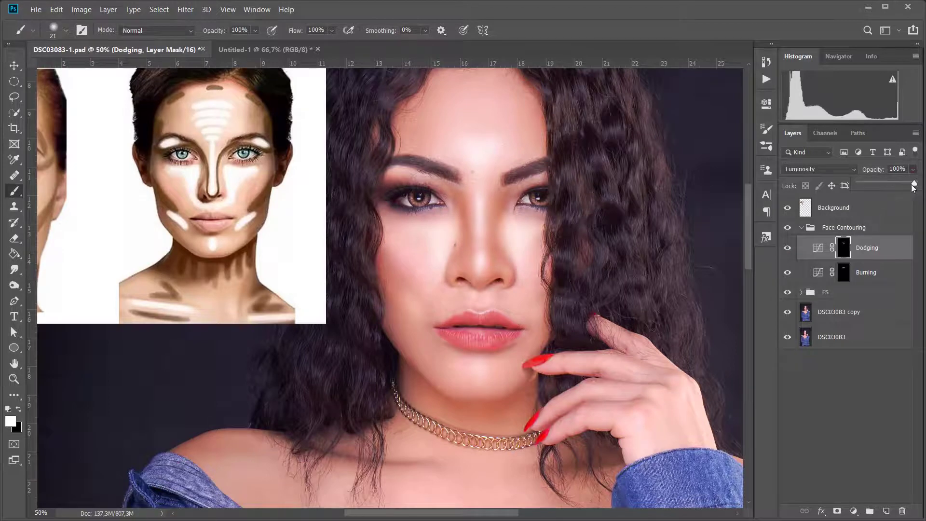
left_click_drag(912, 185, 872, 191)
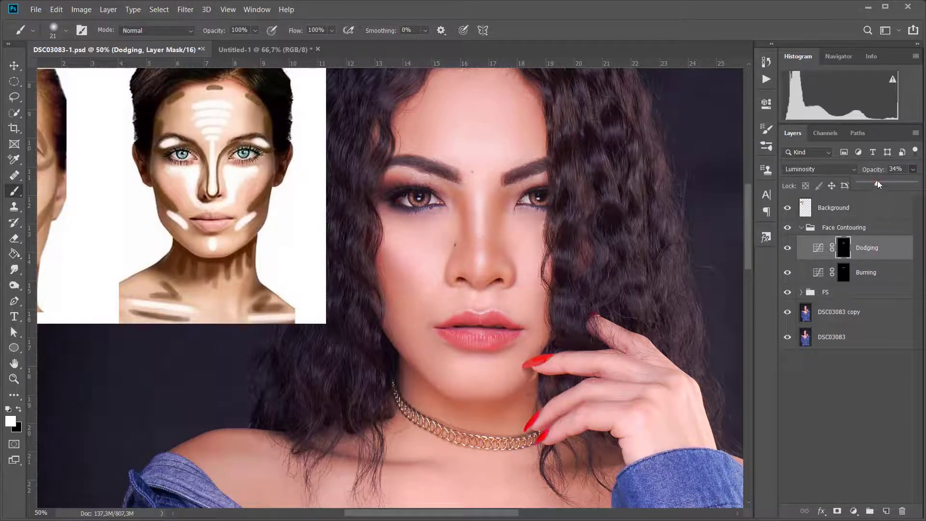
left_click(874, 245)
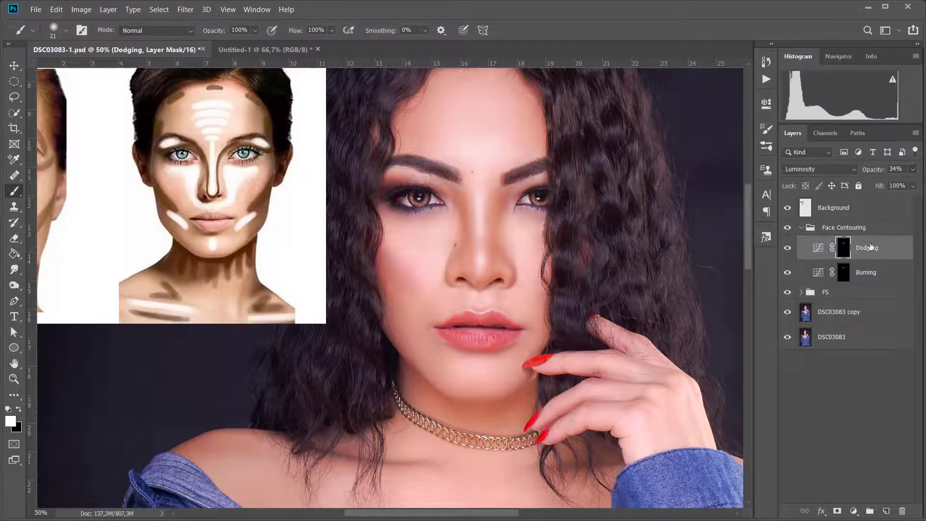
Compare the portrait with the Face Contouring group hidden and shown, and reduce the Burning layer's opacity to 43%
left_click(818, 247)
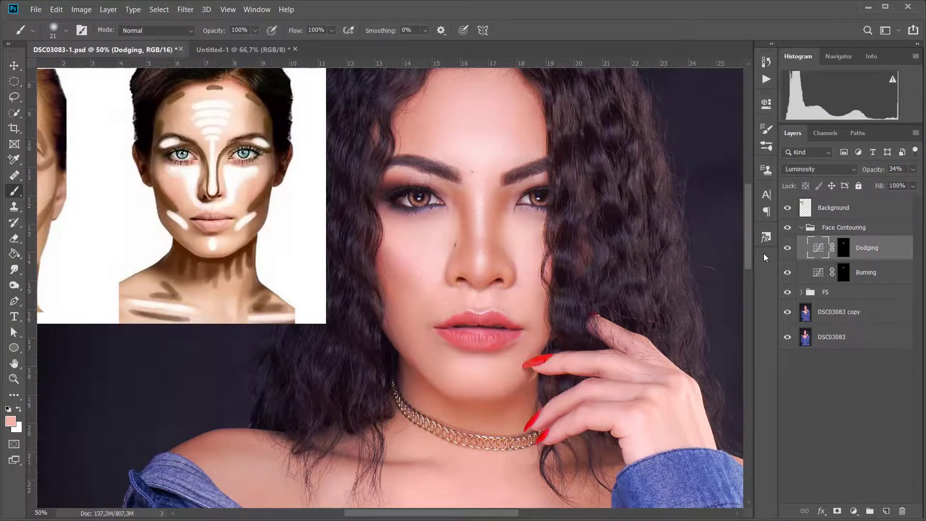
key("ctrl+minus")
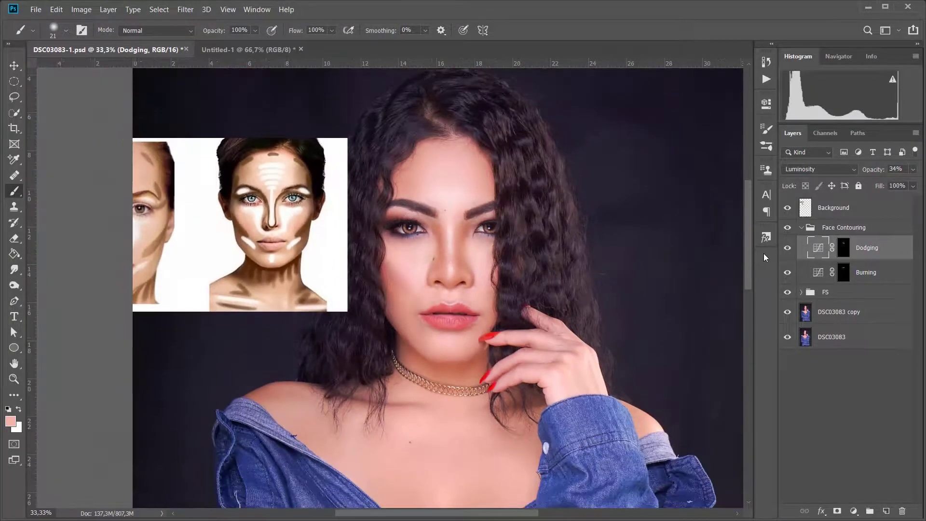
left_click(787, 227)
left_click(787, 227)
left_click(843, 271)
left_click(913, 169)
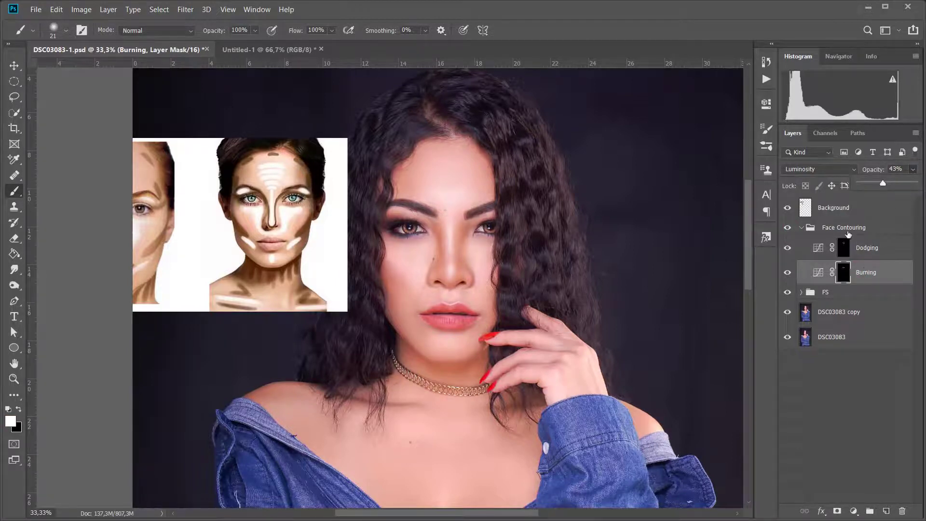
Hide the Background layer holding the reference faces and compare the whole portrait with the Face Contouring group hidden and shown
left_click(796, 231)
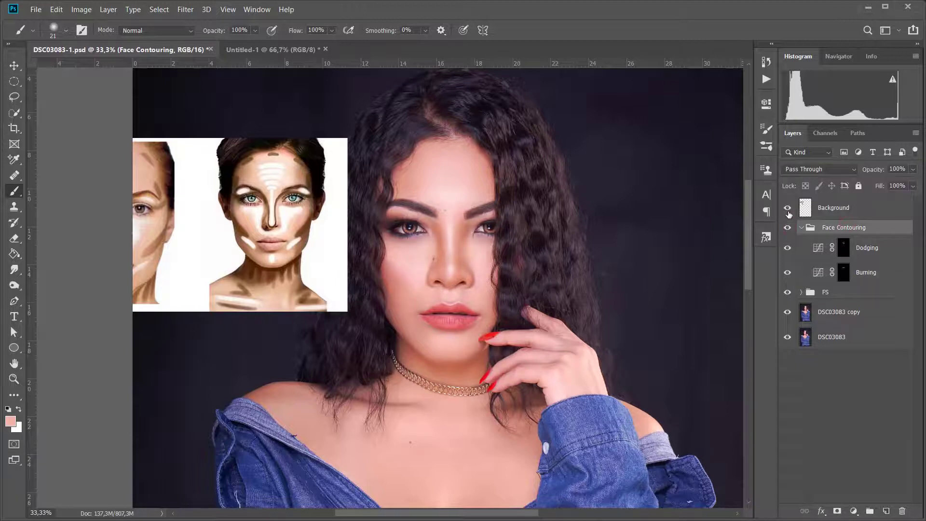
left_click(786, 207)
left_click(787, 227)
left_click(787, 227)
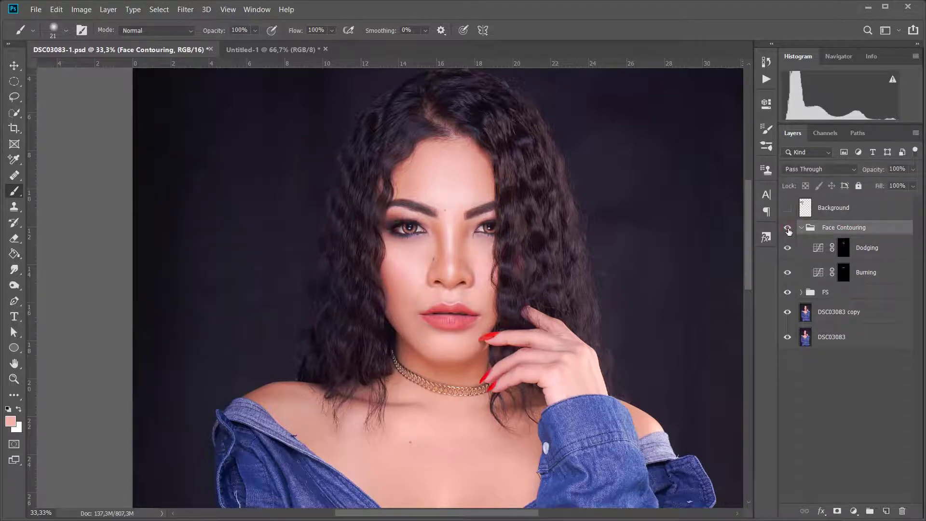
key("ctrl+minus")
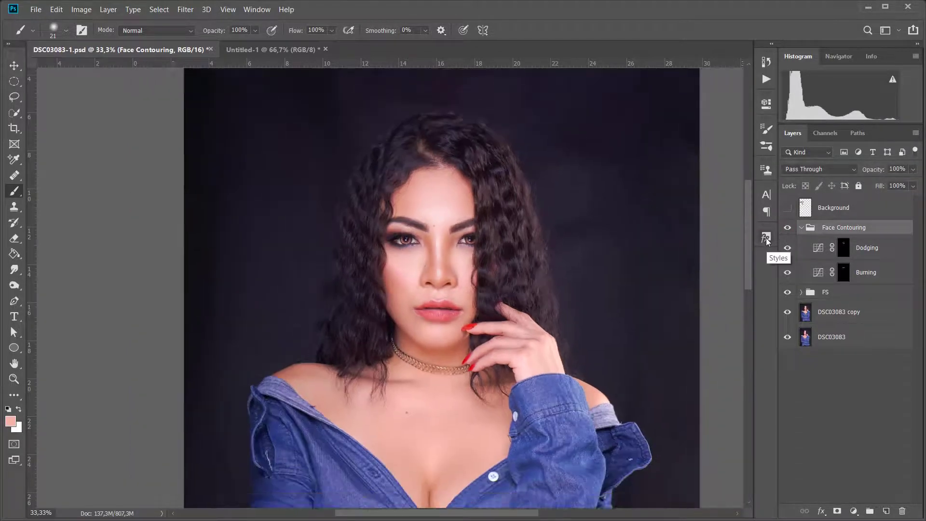
left_click(786, 227)
left_click(787, 227)
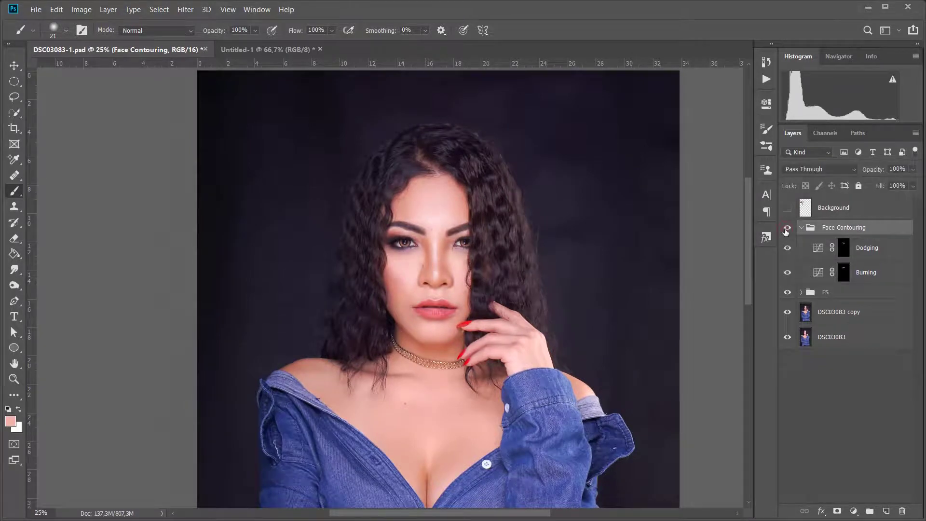
left_click(787, 228)
left_click(787, 228)
left_click(786, 228)
left_click(786, 228)
Compare the portrait with the Burning layer hidden and shown to judge the dark contours
left_click_drag(749, 261, 747, 276)
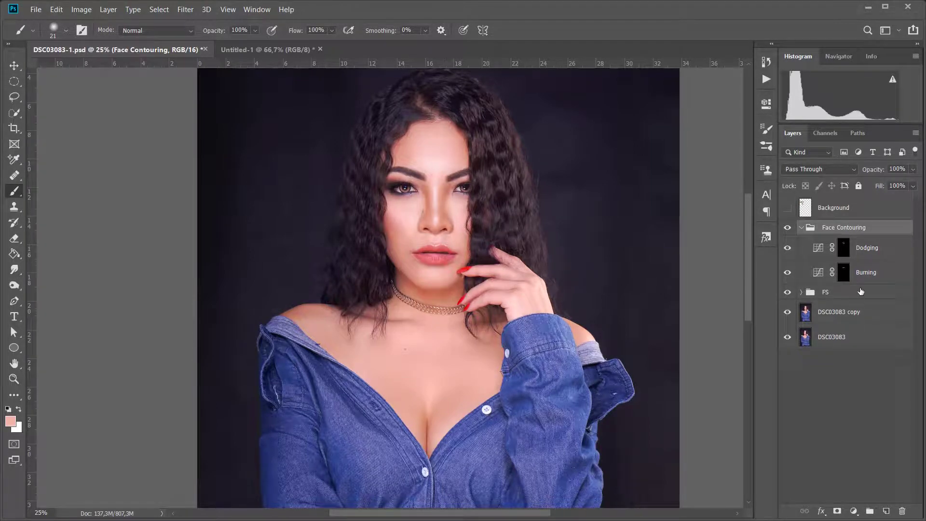
left_click(788, 273)
left_click(788, 274)
left_click(788, 274)
left_click(787, 274)
Add a Curves adjustment layer above the Burning layer and pull its RGB curve down in the midtones to darken the image
left_click(828, 272)
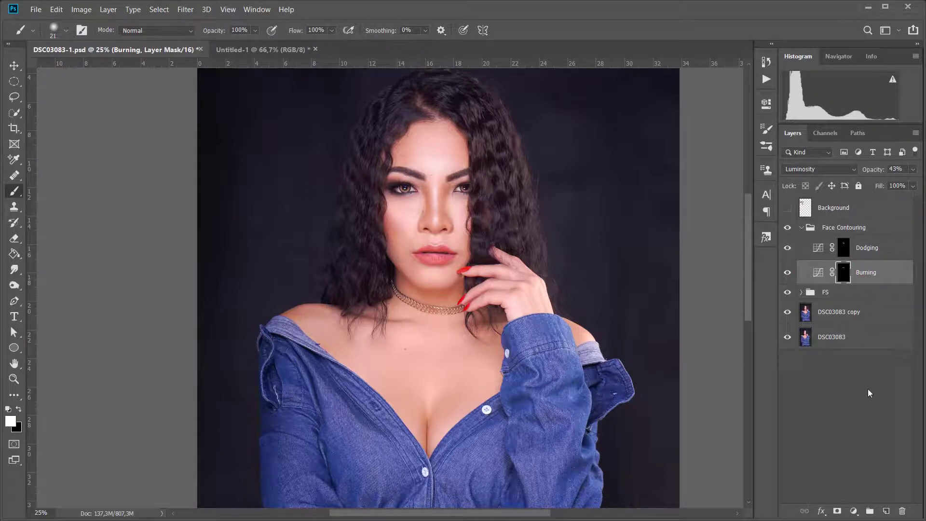
left_click(853, 511)
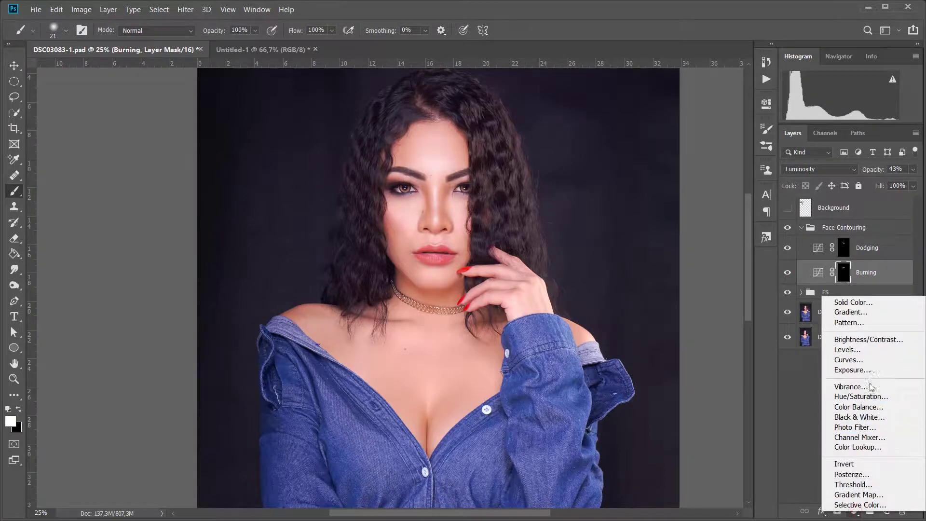
left_click(872, 360)
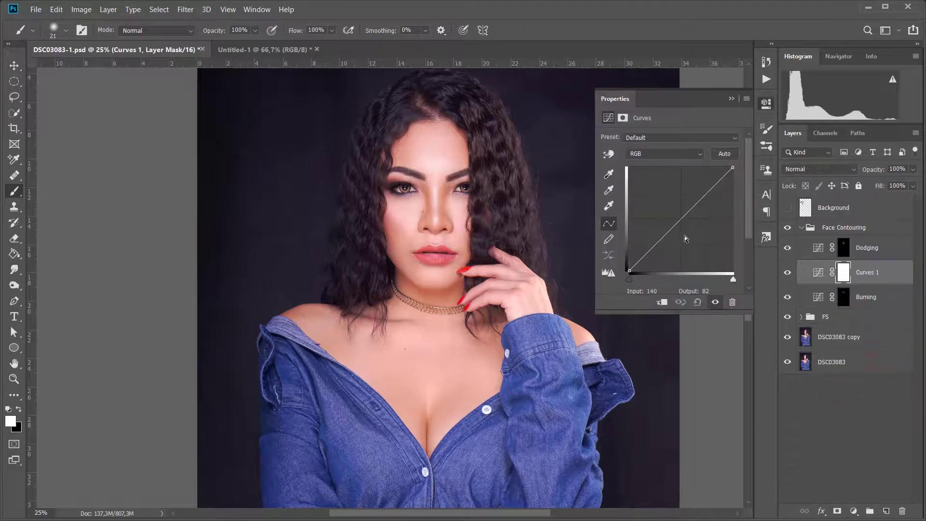
left_click_drag(683, 218, 691, 236)
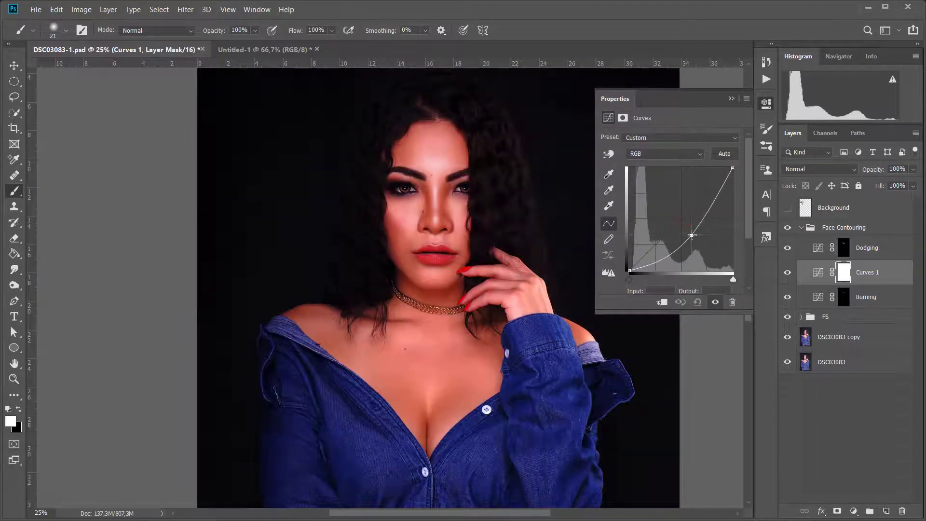
Set the new Curves layer's blend mode to Luminosity and invert its mask to black to hide the darkening
left_click(830, 172)
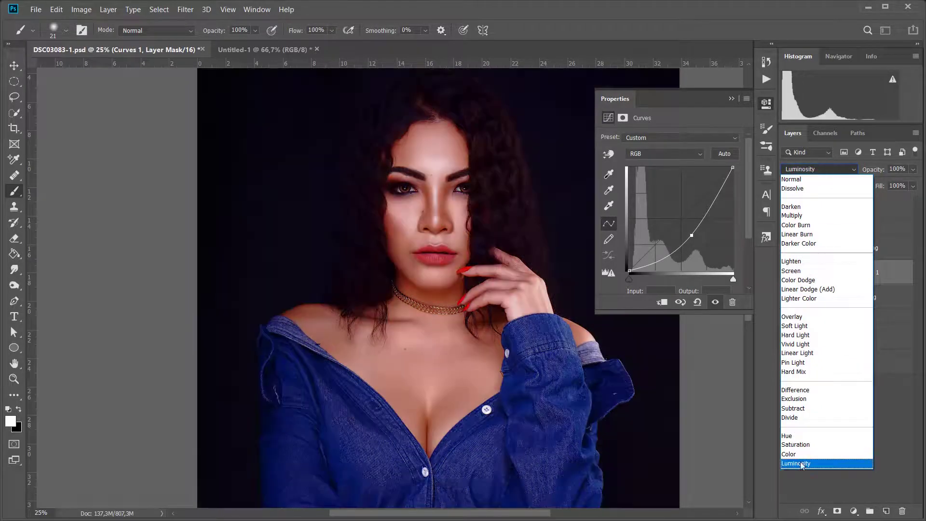
left_click(796, 463)
left_click(844, 273)
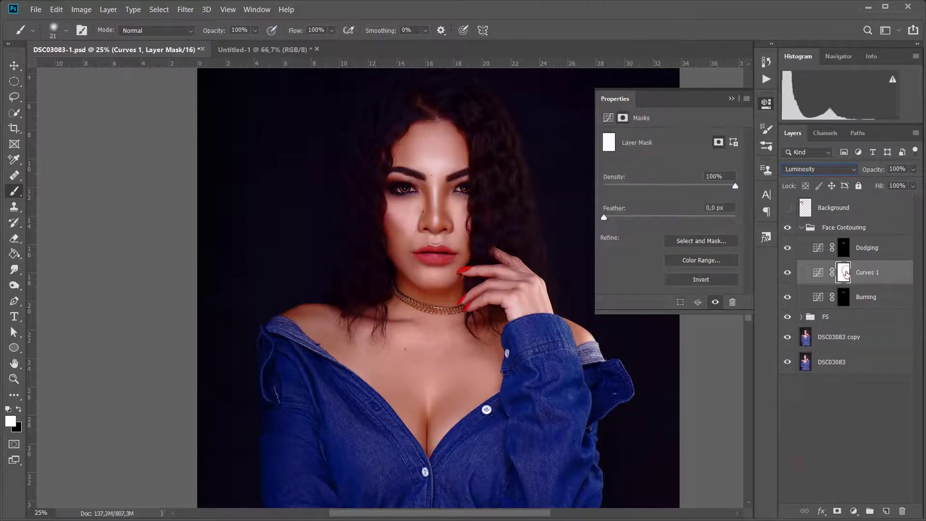
key("ctrl+i")
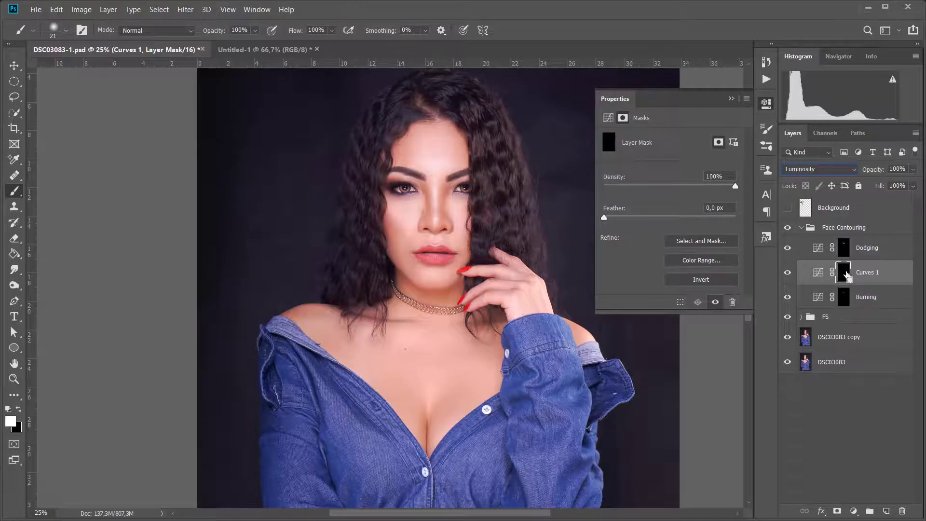
left_click(731, 99)
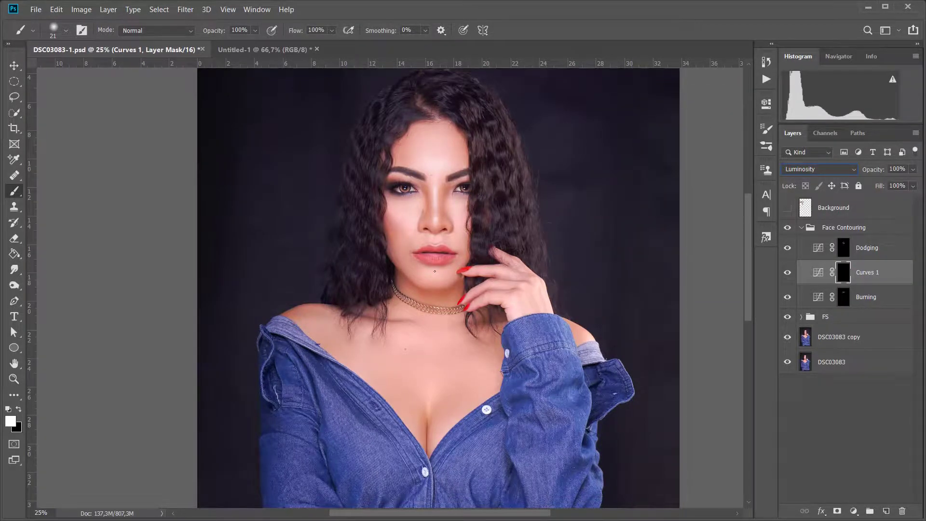
Paint white contour strokes on the Curves 1 mask along the jawline between the hair-side cheek and the chin, on the side without the hand
scroll(434, 271, "up", 2)
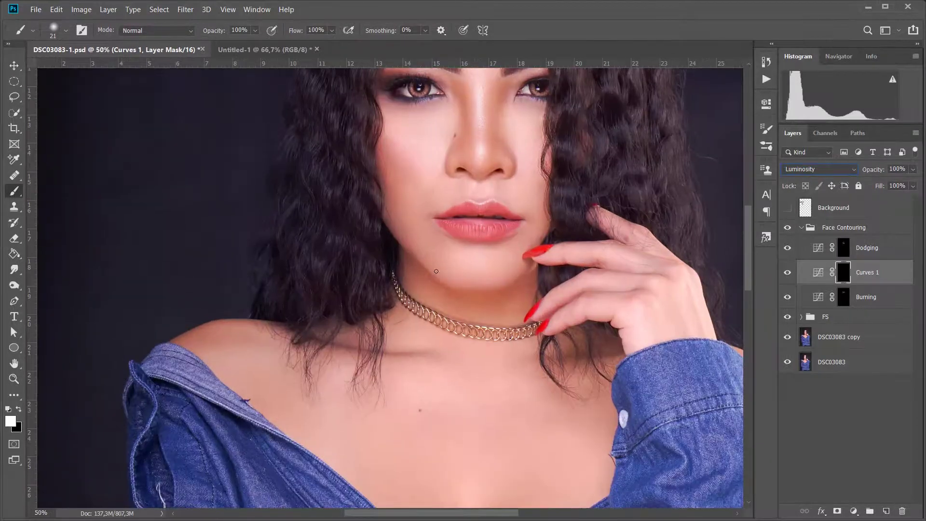
left_click(431, 270)
left_click(390, 193, "shift")
left_click(387, 219, "shift")
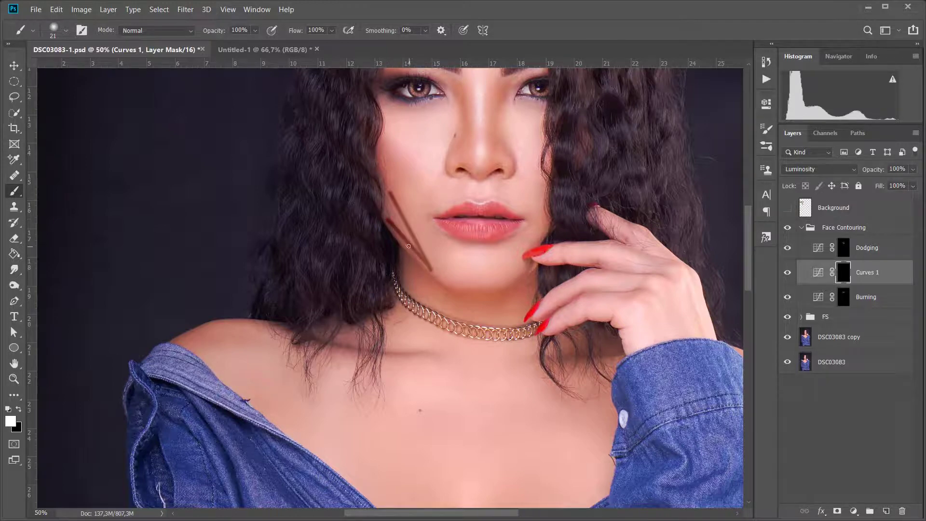
mouse_move(389, 197)
left_mouse_down()
mouse_move(397, 222)
mouse_move(393, 203)
left_mouse_up()
mouse_move(404, 227)
left_mouse_down()
mouse_move(413, 240)
mouse_move(396, 213)
mouse_move(413, 245)
left_mouse_up()
mouse_move(388, 200)
left_mouse_down()
mouse_move(386, 193)
mouse_move(385, 215)
mouse_move(384, 186)
left_mouse_up()
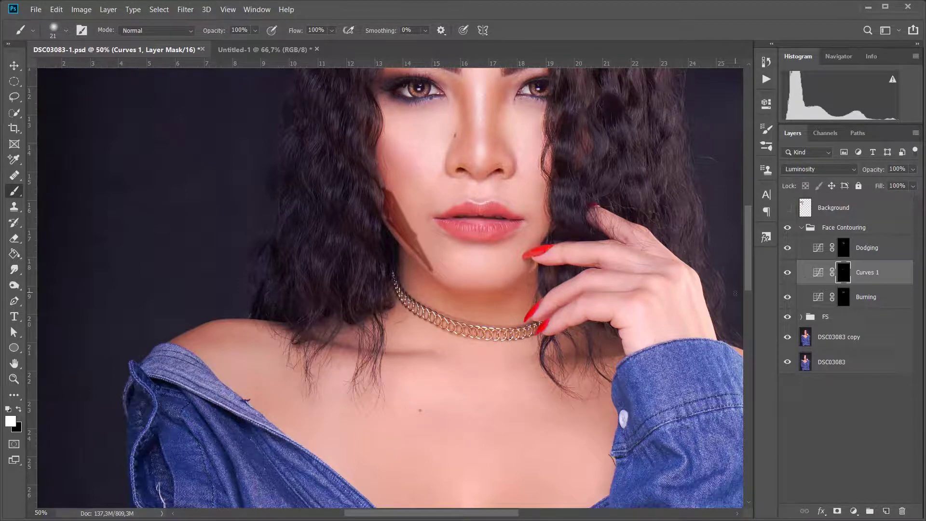
Feather the Curves 1 layer mask by about 33 px to soften the jawline contour
left_click(765, 104)
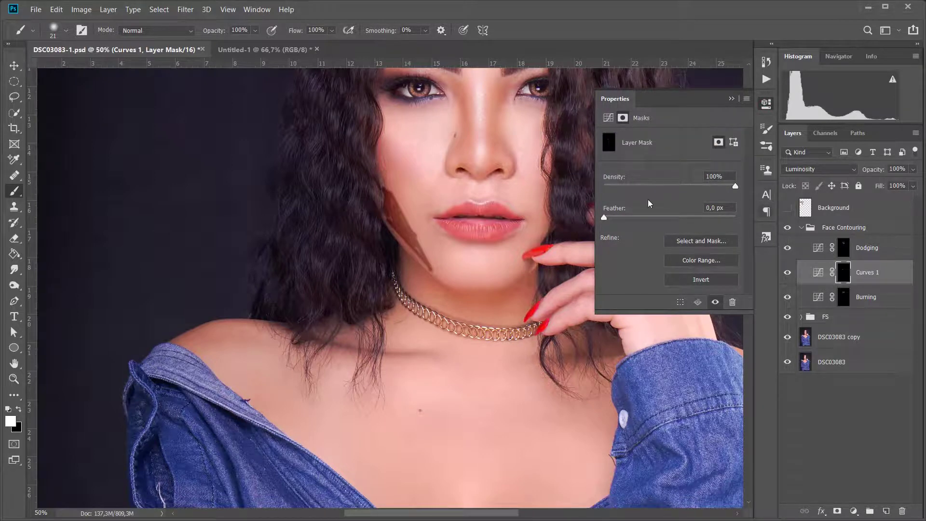
left_click_drag(605, 216, 618, 216)
left_click_drag(650, 214, 669, 215)
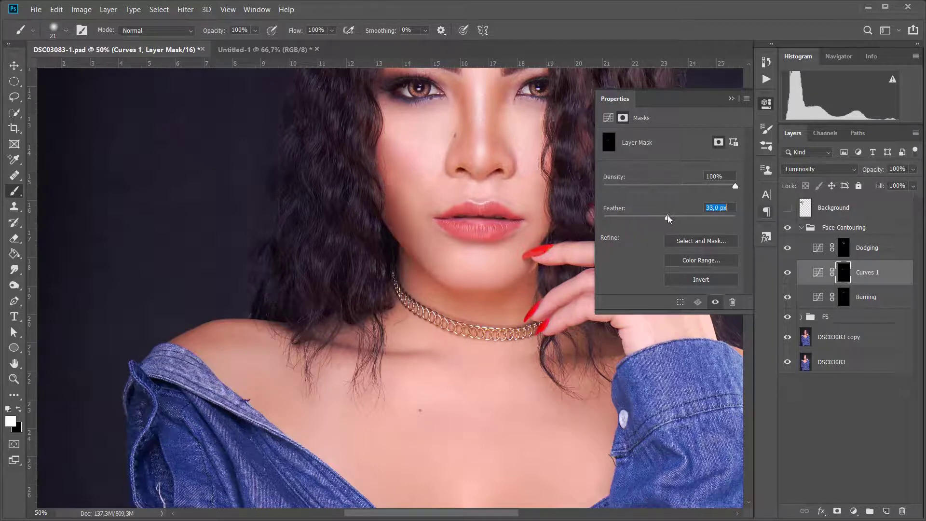
left_click_drag(667, 215, 667, 215)
left_click(731, 100)
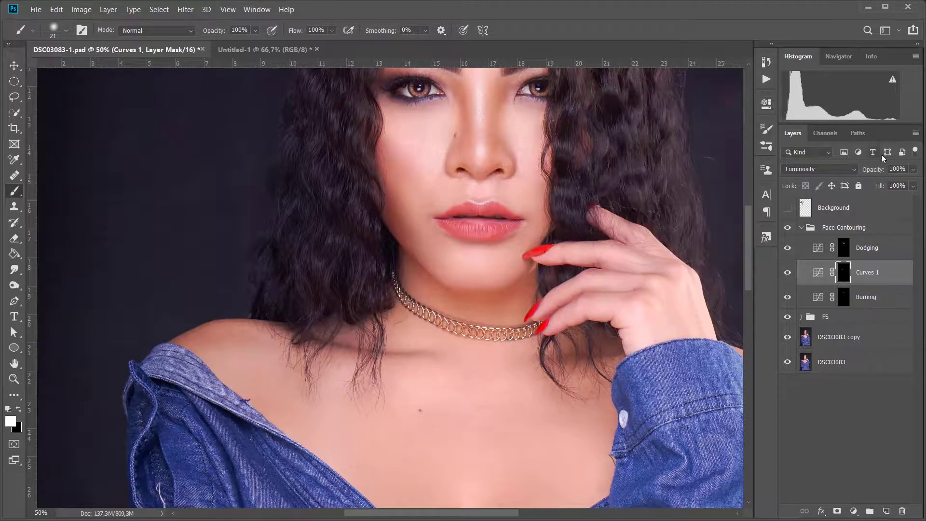
Lower the Curves 1 layer's opacity to 29%
left_click(912, 169)
left_click_drag(913, 184, 866, 185)
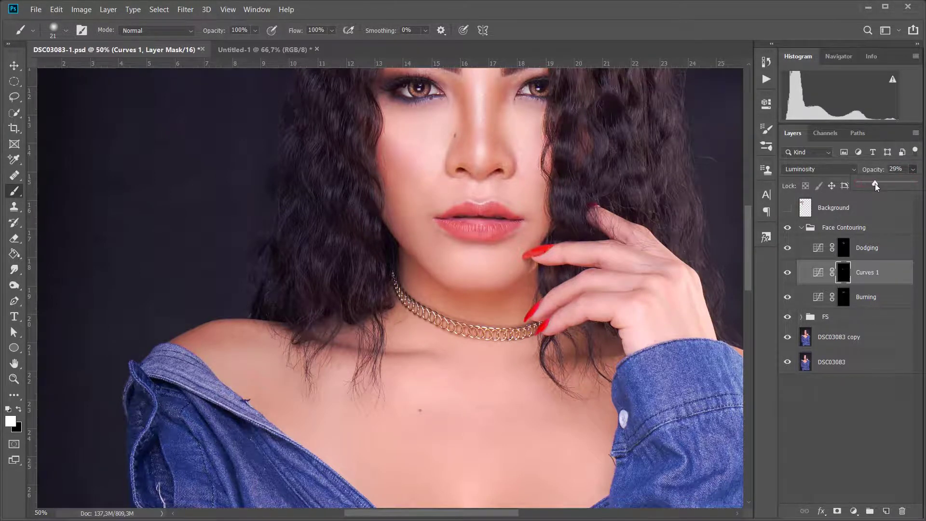
left_click(876, 272)
left_click(817, 272)
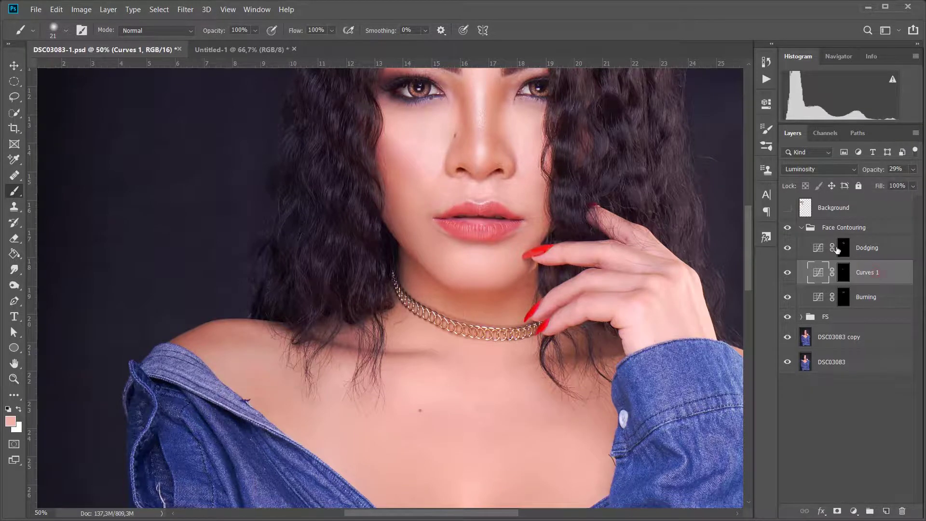
Compare the portrait's face with the Face Contouring group hidden and shown to judge the overall contouring
key("ctrl+minus")
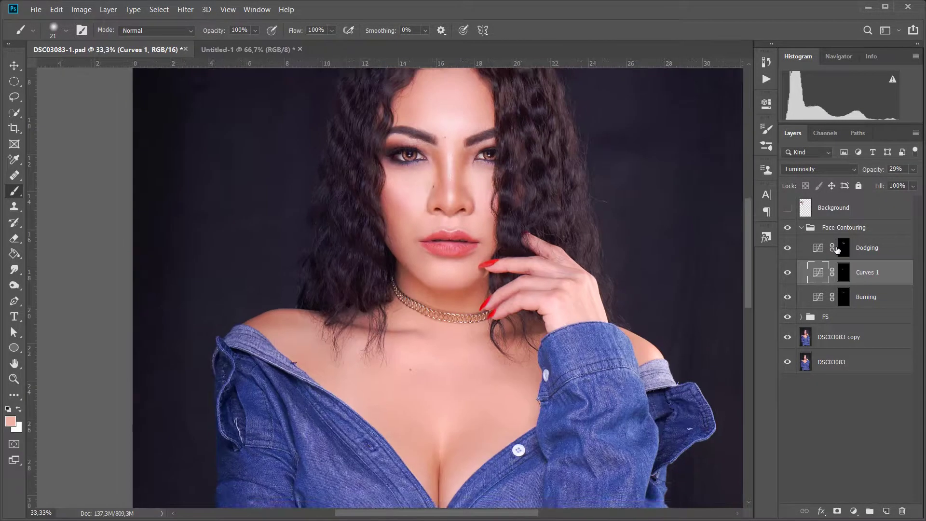
left_click(788, 228)
left_click(787, 228)
left_click(787, 228)
left_click(787, 228)
left_click(787, 229)
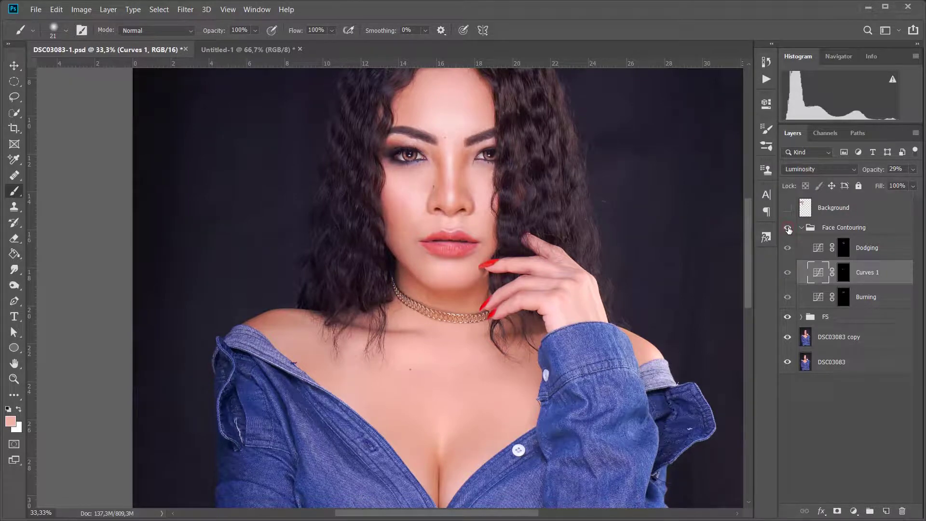
left_click(787, 228)
left_click(787, 229)
left_click(787, 228)
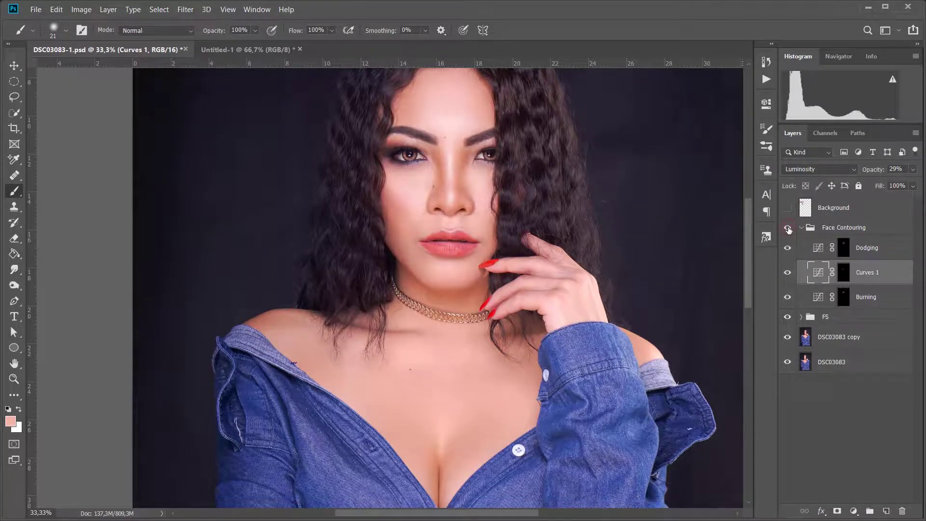
left_click(787, 228)
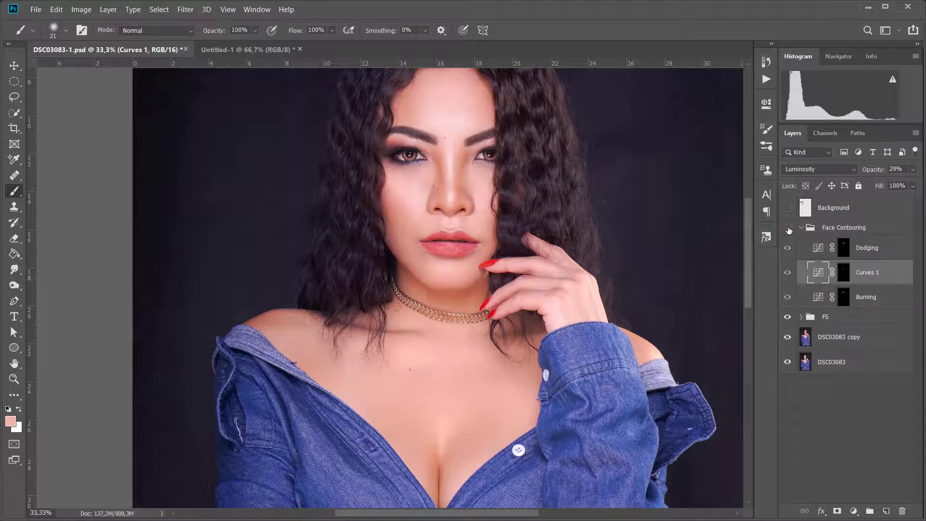
left_click(787, 228)
left_click(787, 228)
left_click(788, 228)
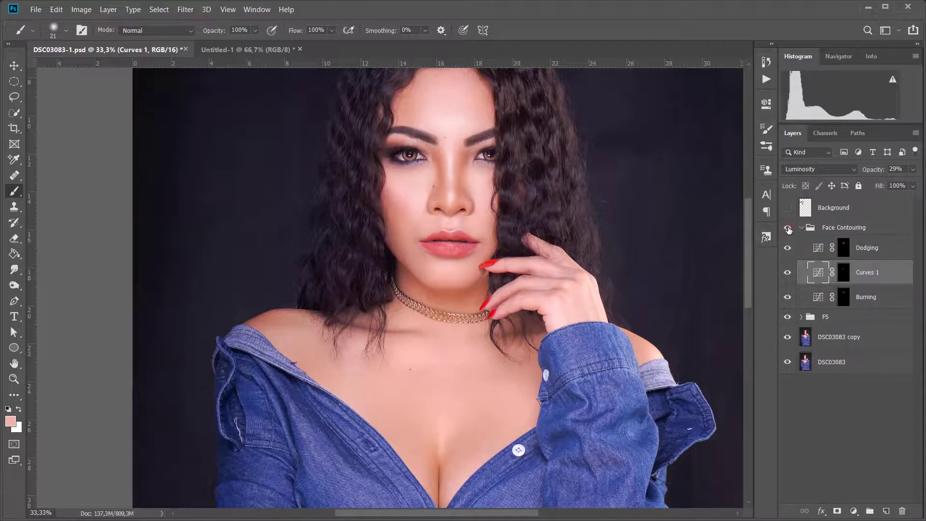
left_click_drag(748, 245, 751, 227)
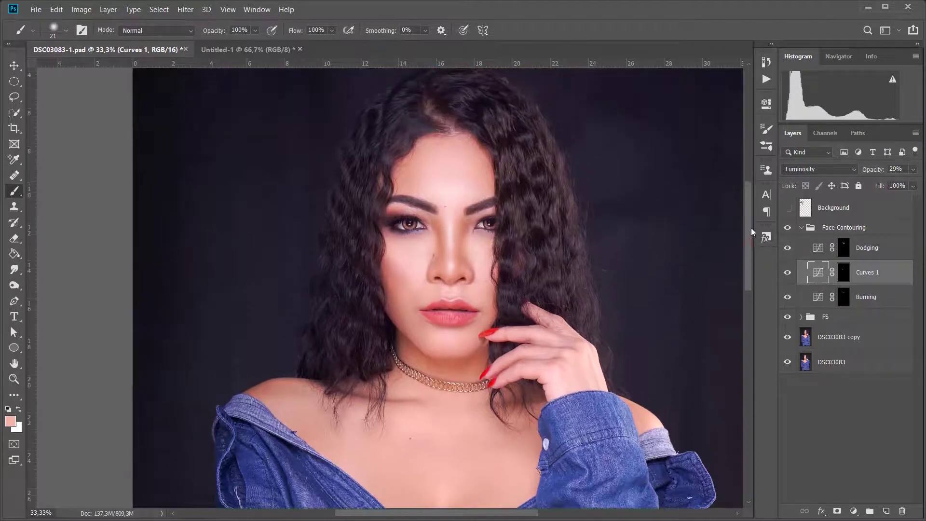
left_click(787, 228)
left_click(787, 228)
left_click(787, 228)
left_click(788, 228)
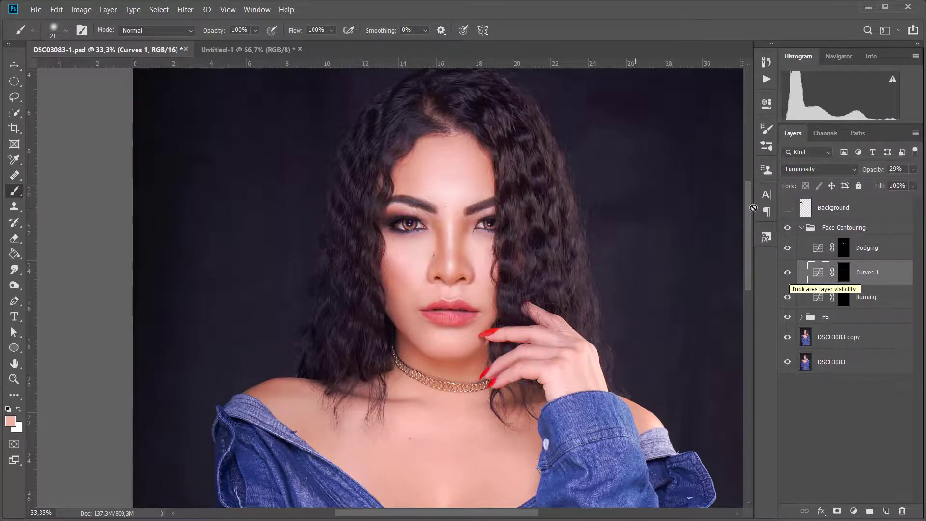
left_click(787, 229)
left_click(787, 228)
left_click(787, 229)
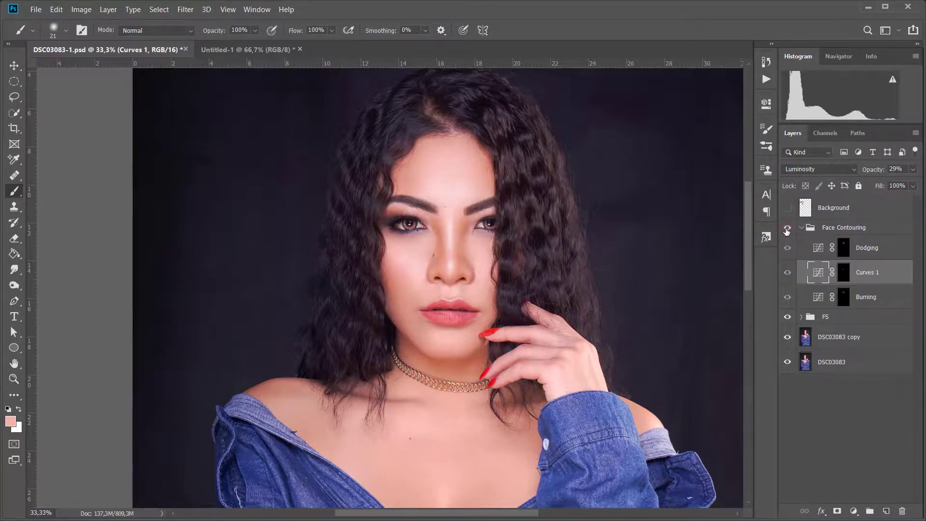
left_click(787, 229)
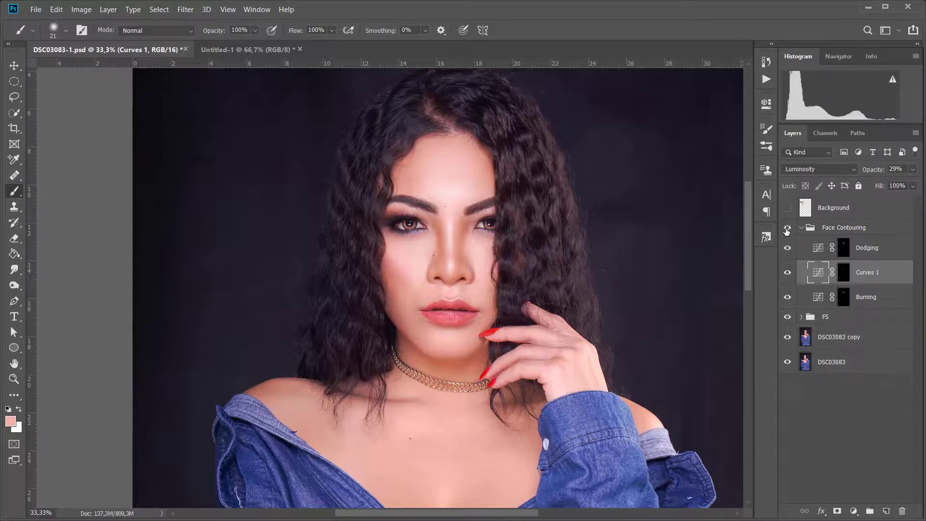
View the contoured reference faces in the Untitled-1 document and return to the portrait DSC03083-1.psd
left_click(270, 52)
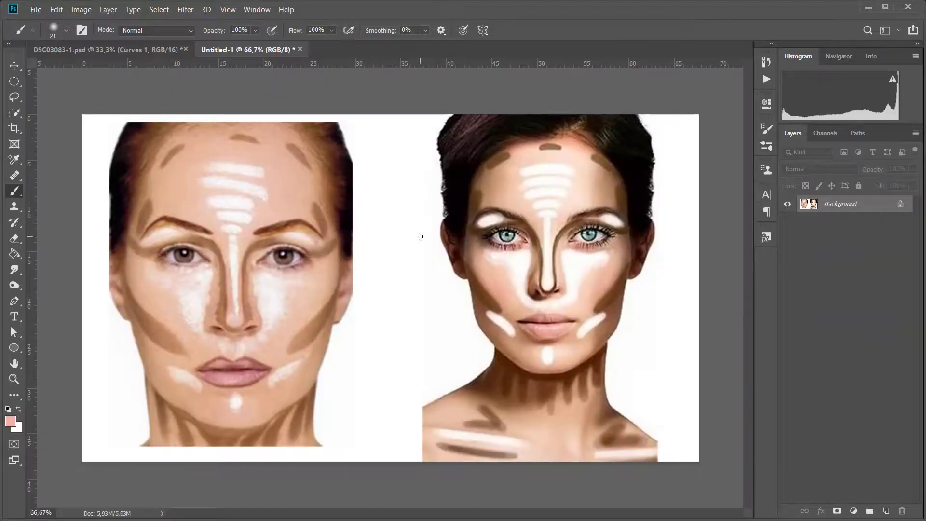
left_click(110, 50)
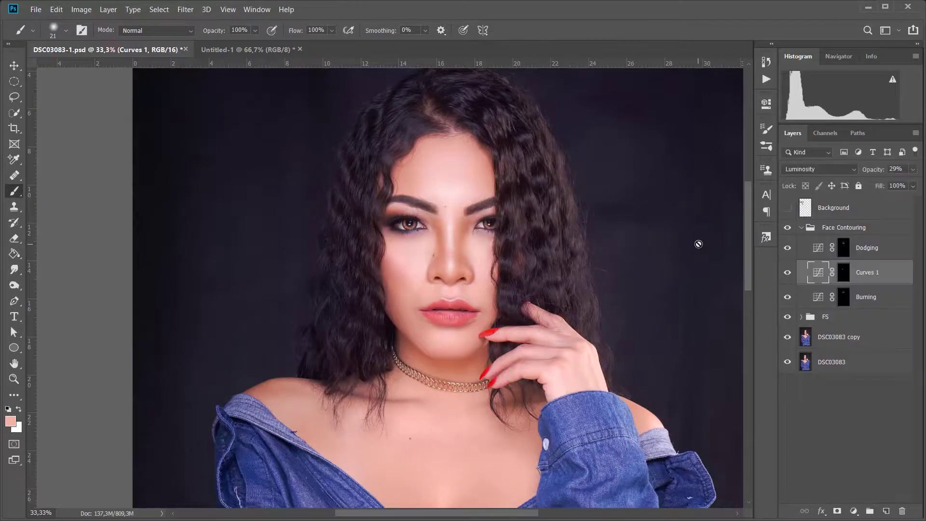
scroll(698, 244, "down", 2)
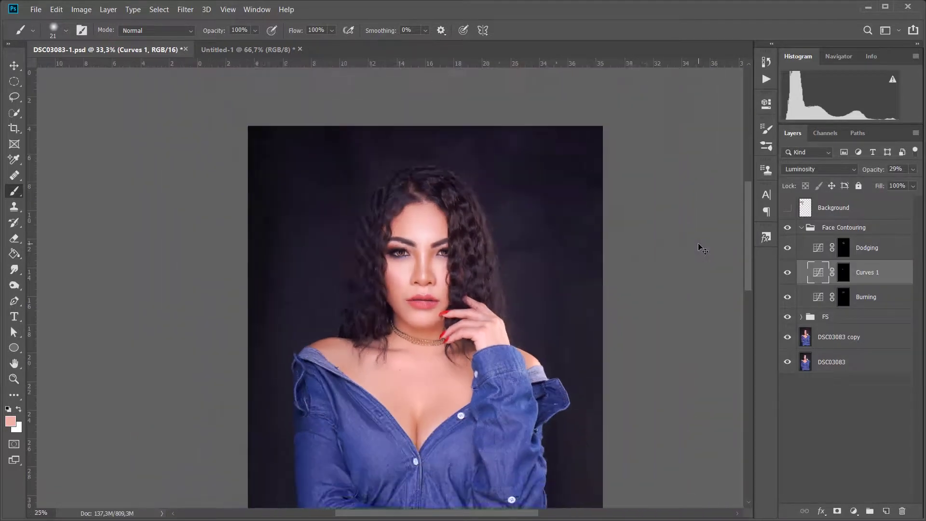
scroll(698, 244, "up", 2)
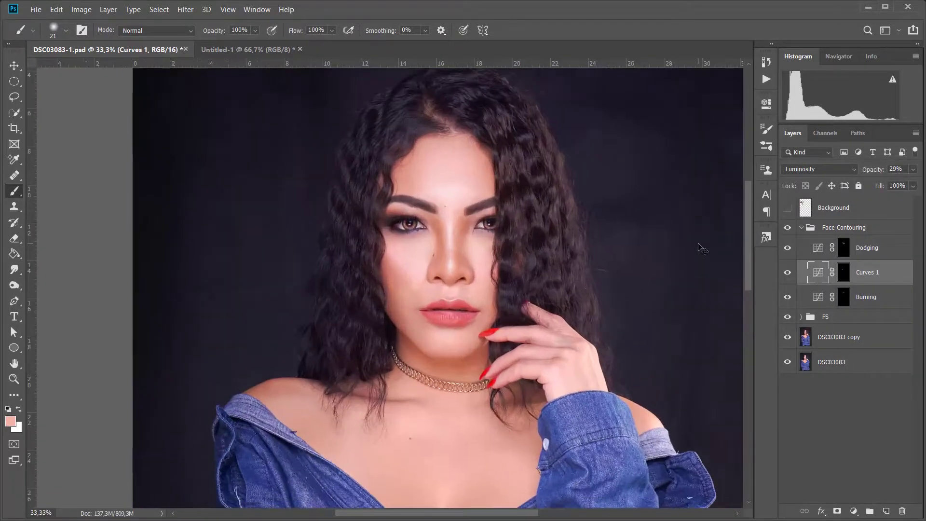
Check the final portrait once more with the Face Contouring group hidden and shown
left_click(787, 228)
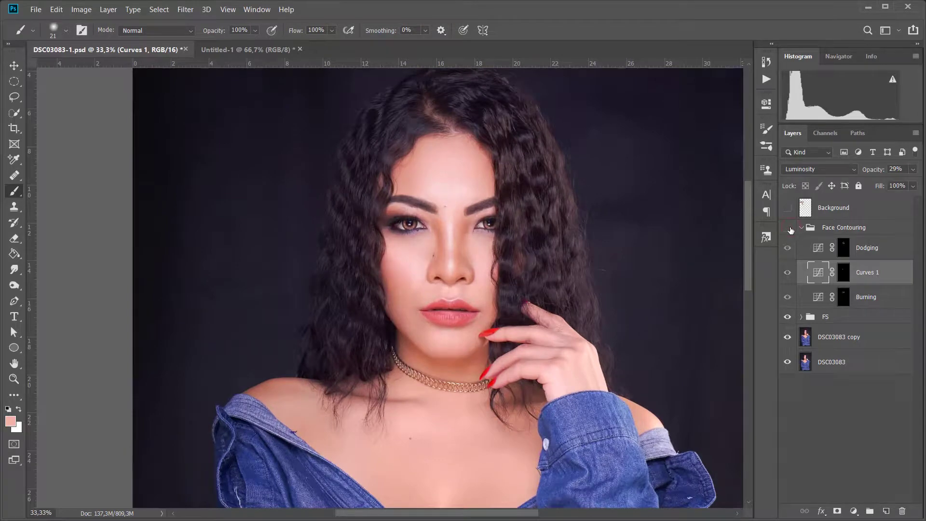
left_click(787, 228)
left_click(788, 228)
left_click(788, 228)
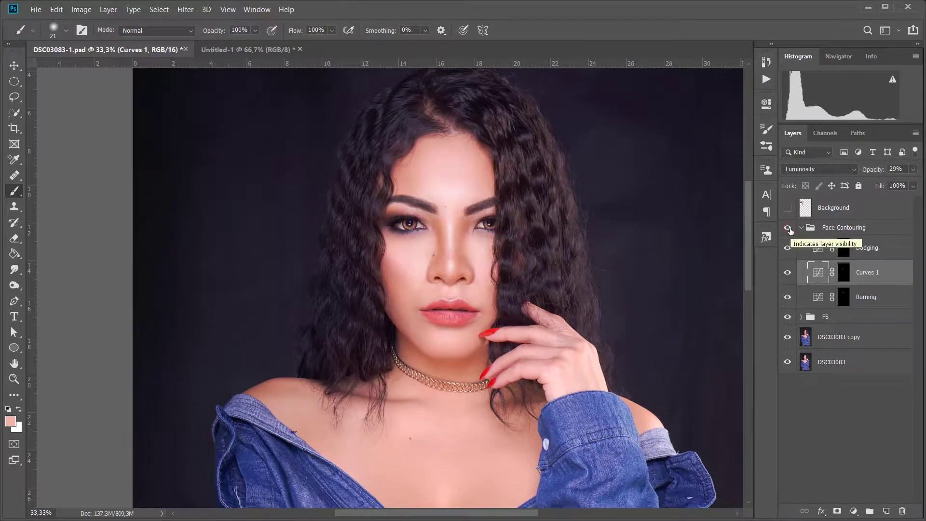